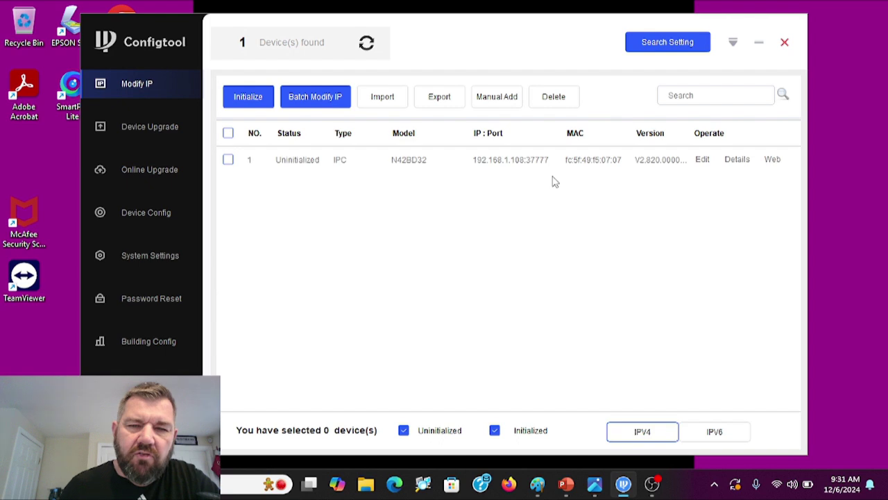
Step: Switch from Configtool to Microsoft Edge via its taskbar icon
click(394, 484)
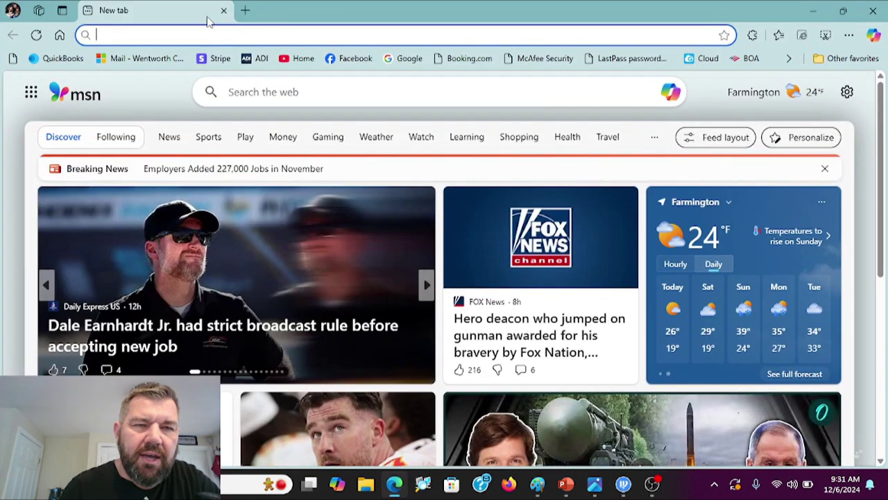
Step: Try loading the camera at 192.168.1.108 in Edge, which fails to connect
text(192.)
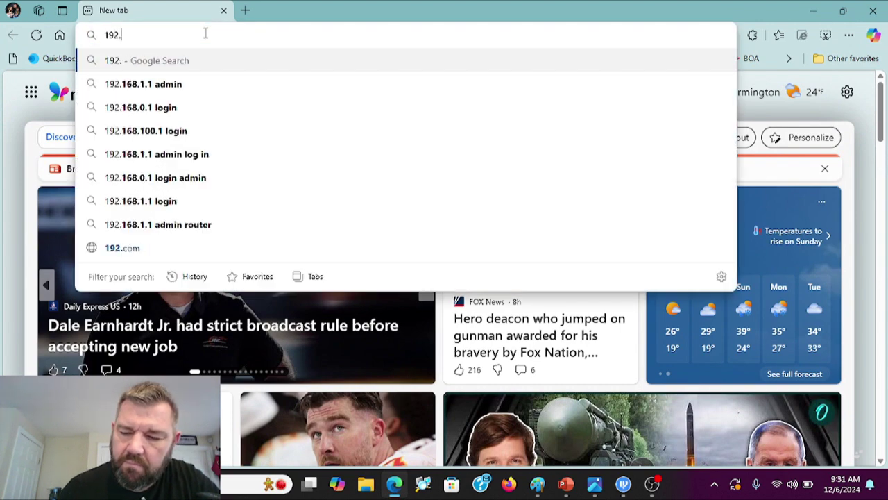
text(168.1.1)
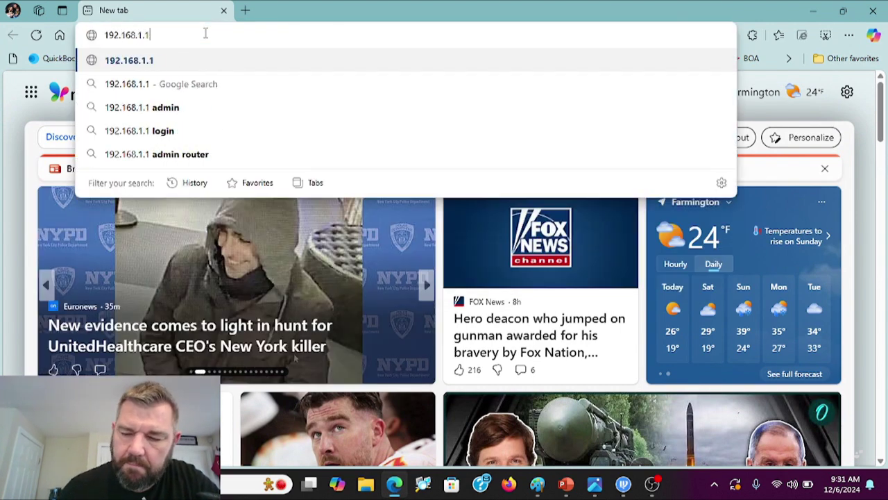
text(08)
key(Return)
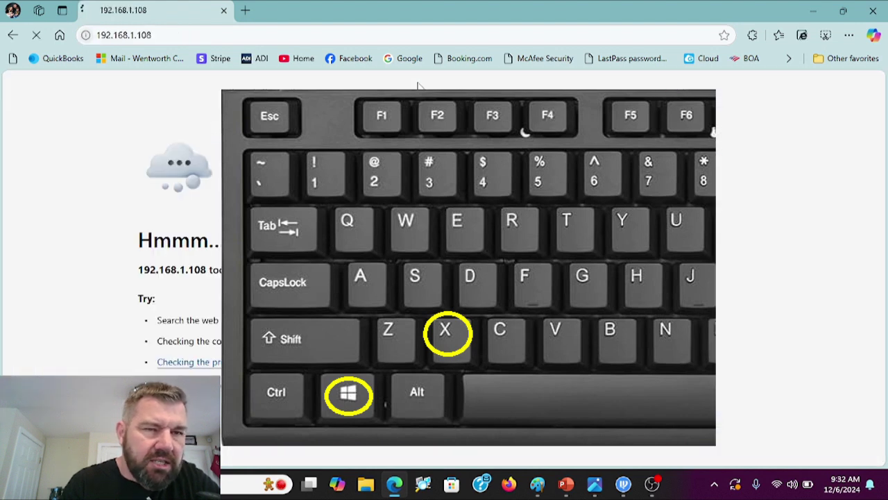
key(super+x)
Step: Open Windows Network & internet settings through the Win+X quick link menu
click(163, 116)
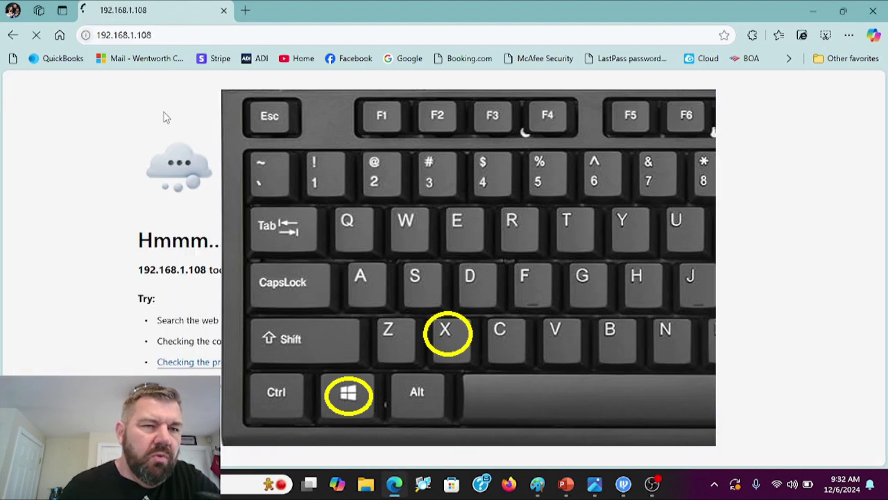
drag(163, 115, 179, 297)
key(super+x)
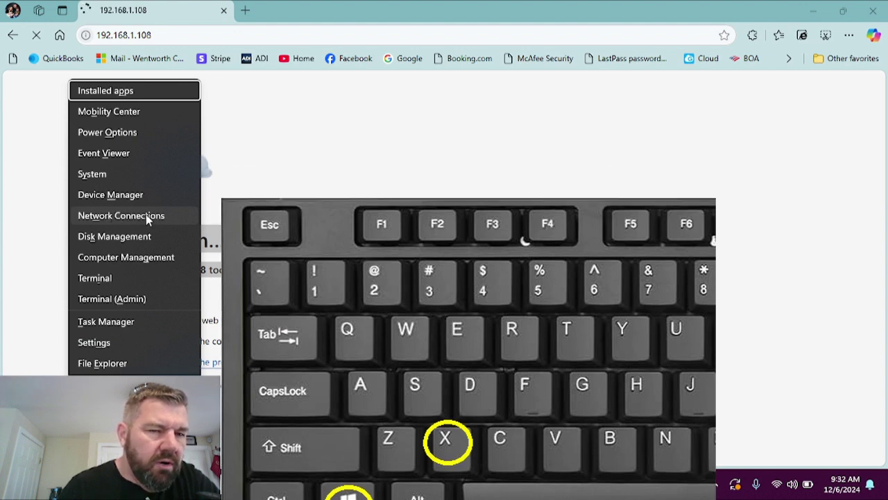
click(147, 216)
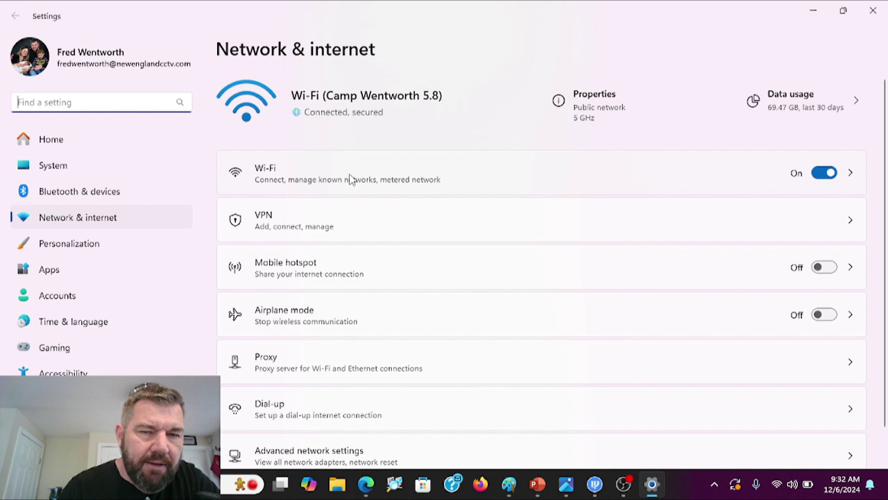
Step: Open the connected Wi-Fi network's IP assignment editor, currently Automatic (DHCP)
click(352, 179)
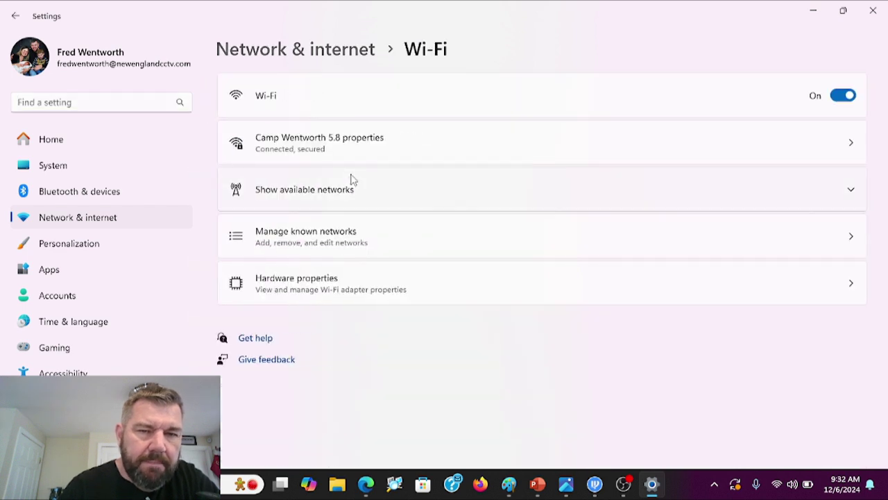
click(351, 144)
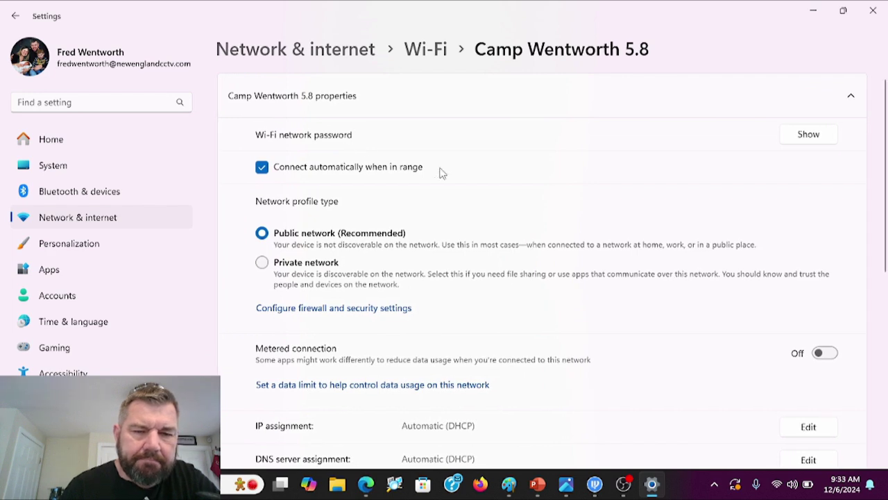
scroll(561, 257, down, 2)
scroll(561, 257, down, 1)
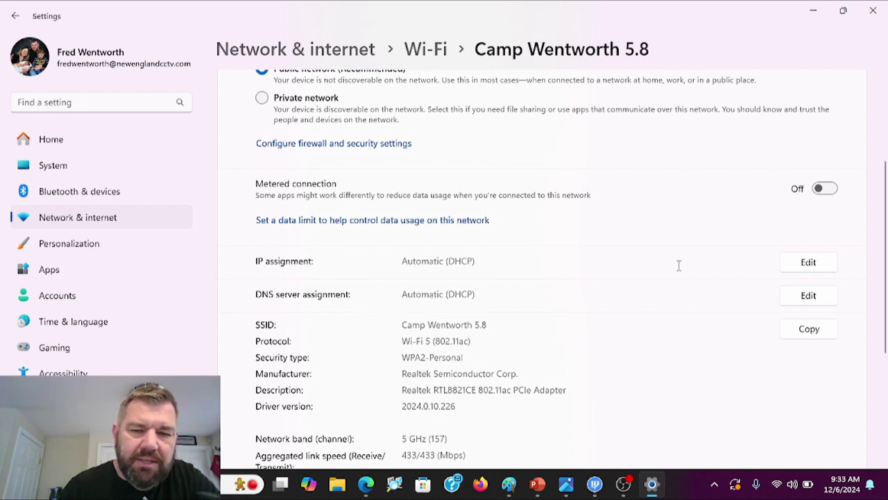
scroll(679, 265, down, 2)
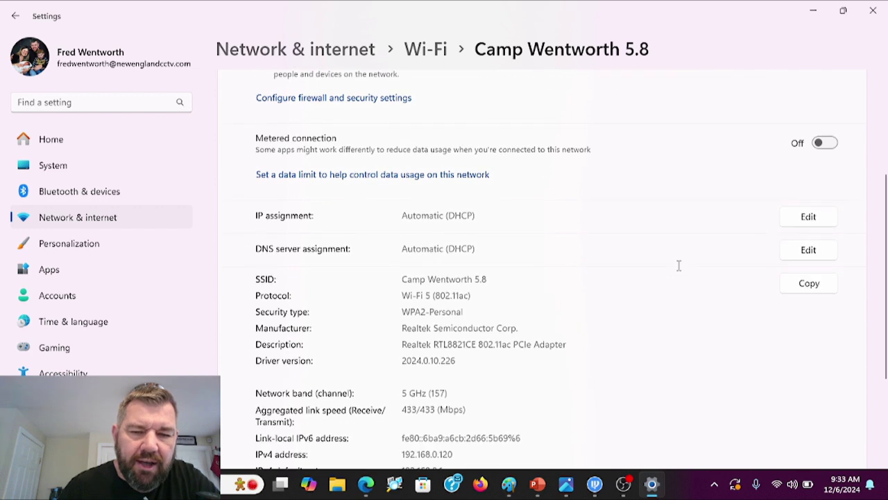
scroll(678, 265, down, 2)
scroll(678, 265, down, 1)
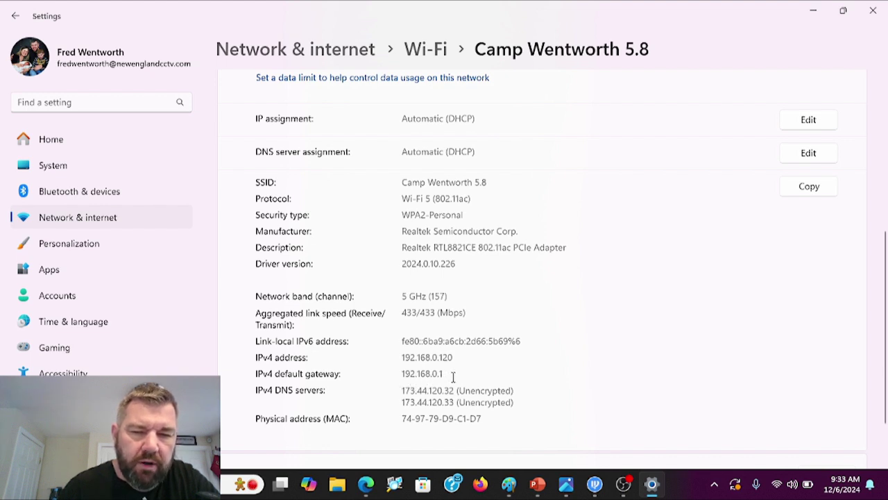
scroll(453, 376, up, 3)
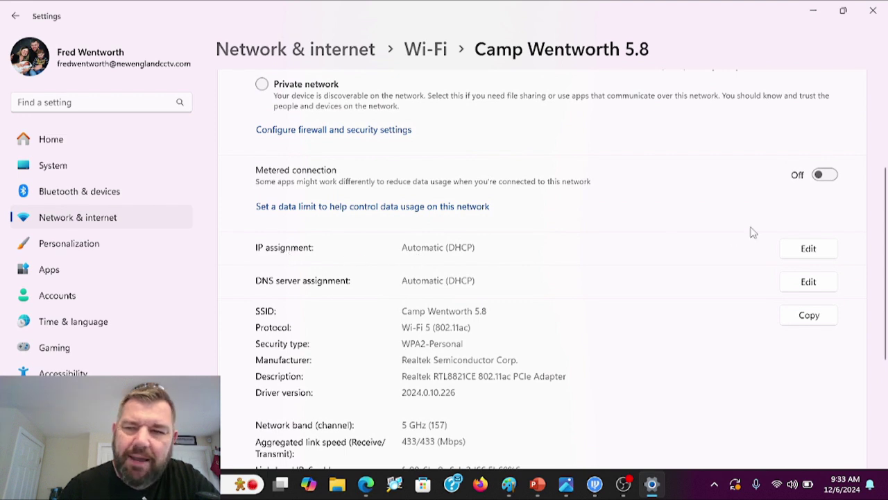
click(798, 252)
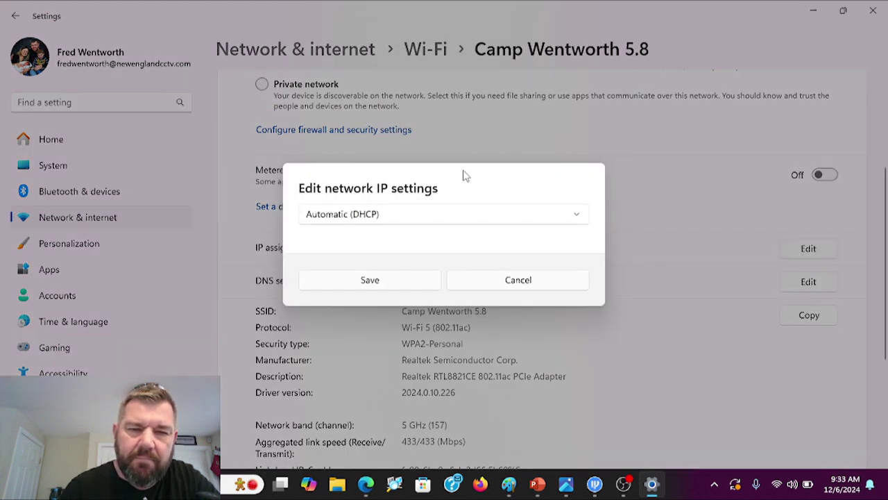
Step: Give Wi-Fi a manual IPv4 address 192.168.1.20 with mask 255.255.255.0, saved
click(412, 217)
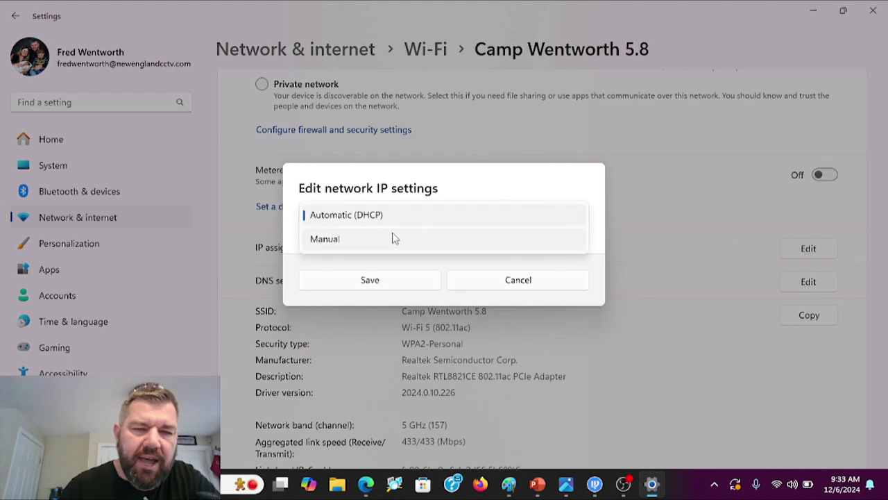
click(331, 241)
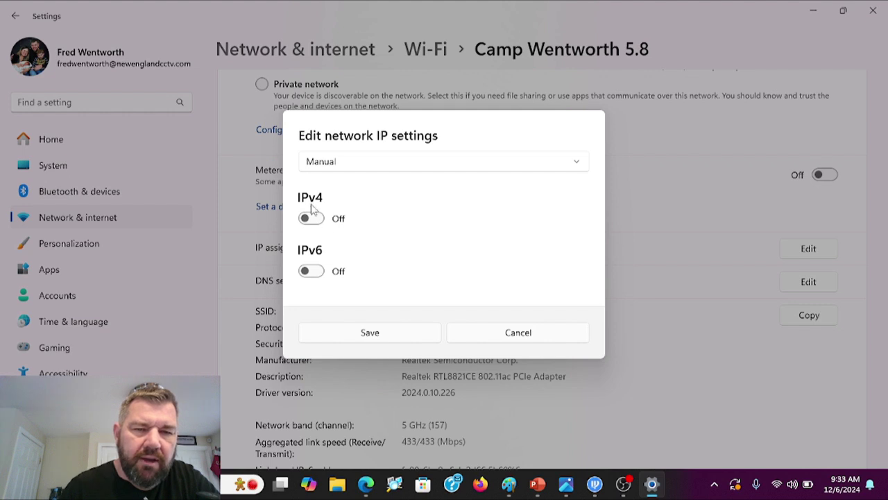
click(309, 217)
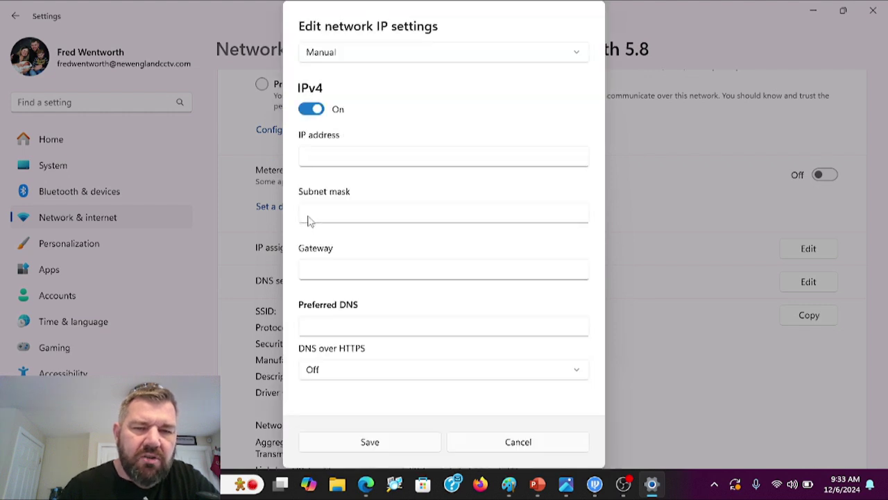
click(306, 154)
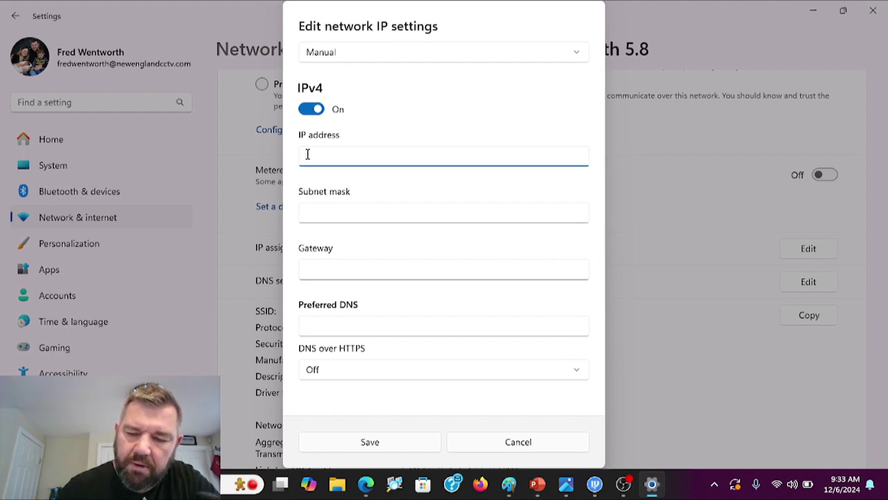
text(192.16)
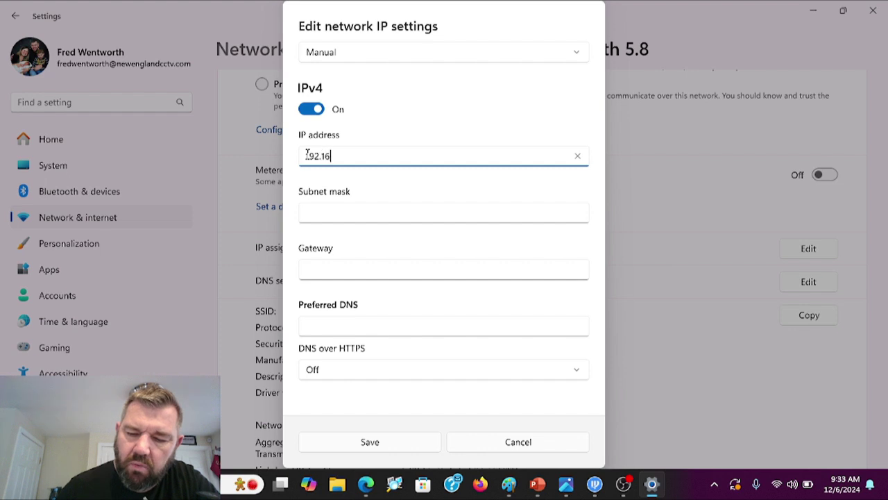
text(8.1.)
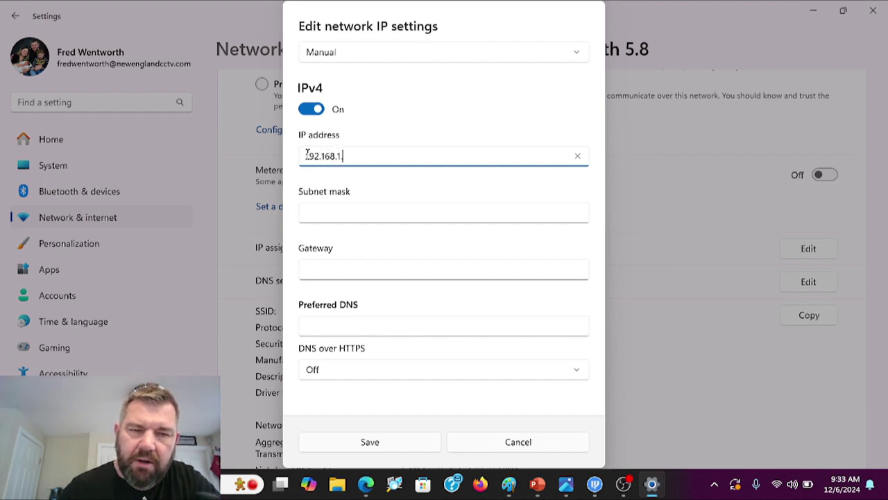
text(20)
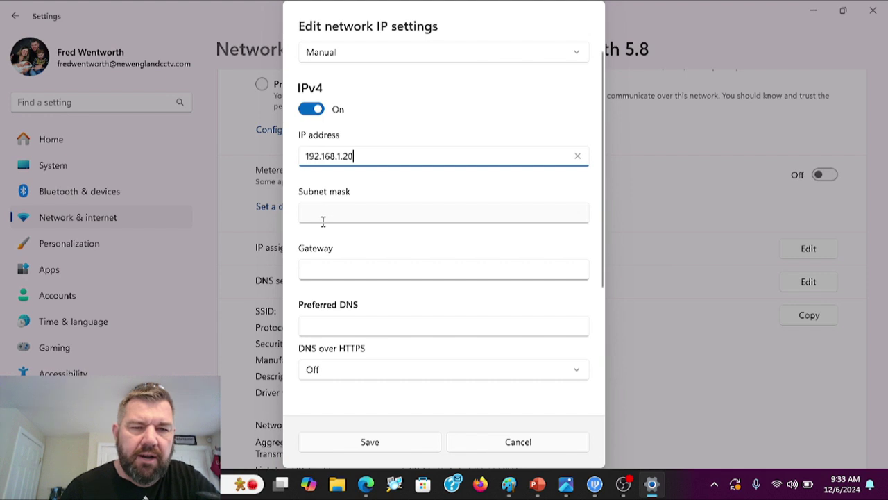
click(321, 213)
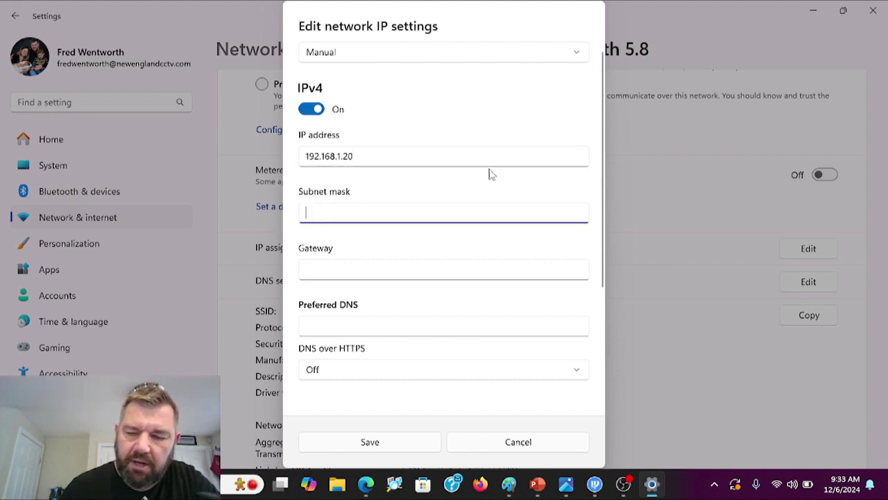
text(2)
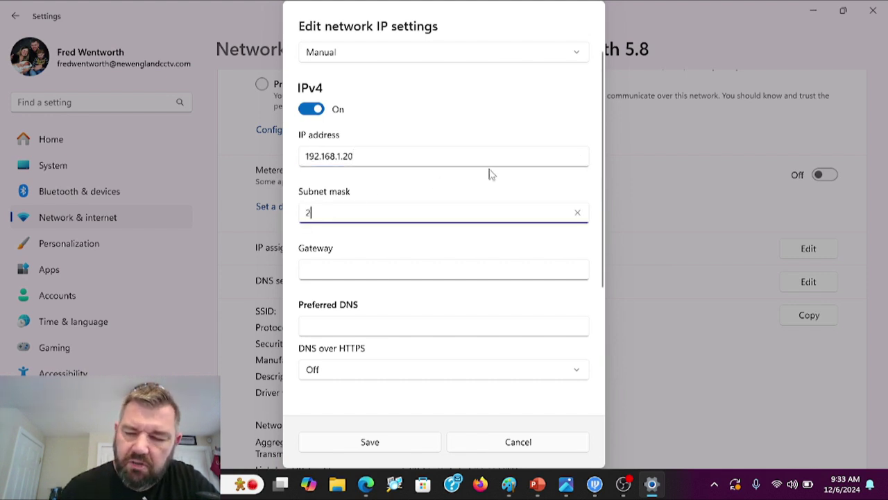
text(55.255)
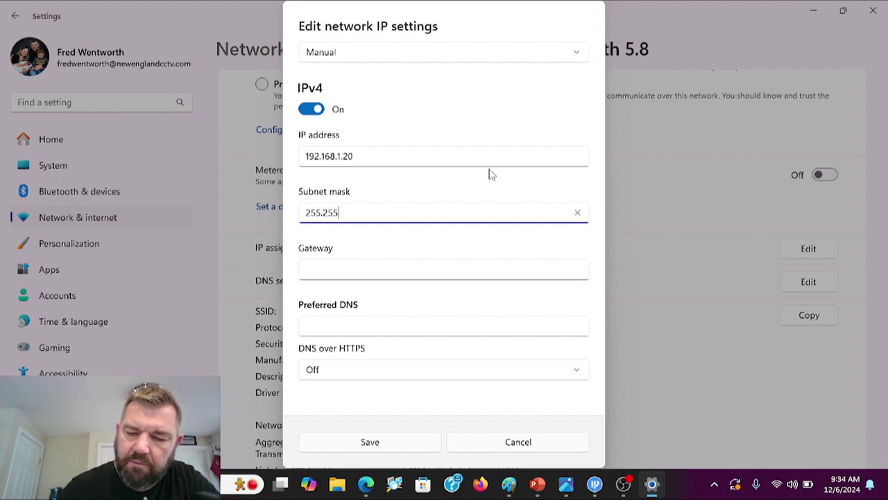
text(.255.)
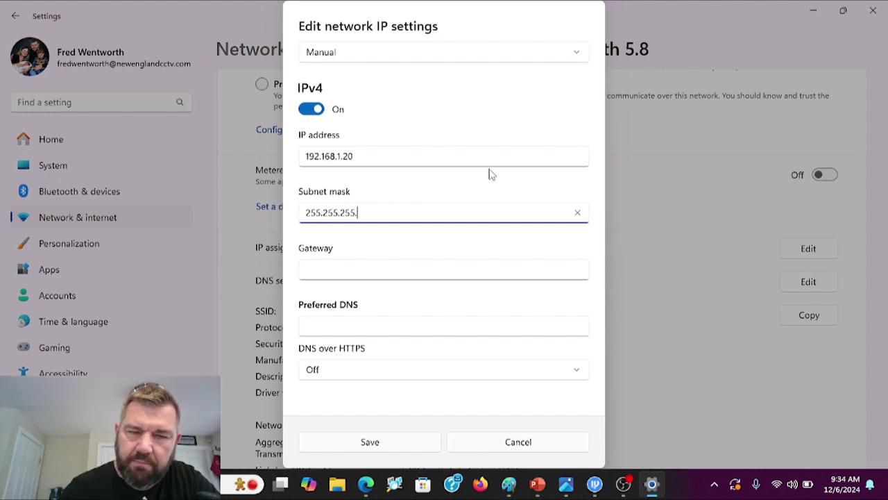
text(0)
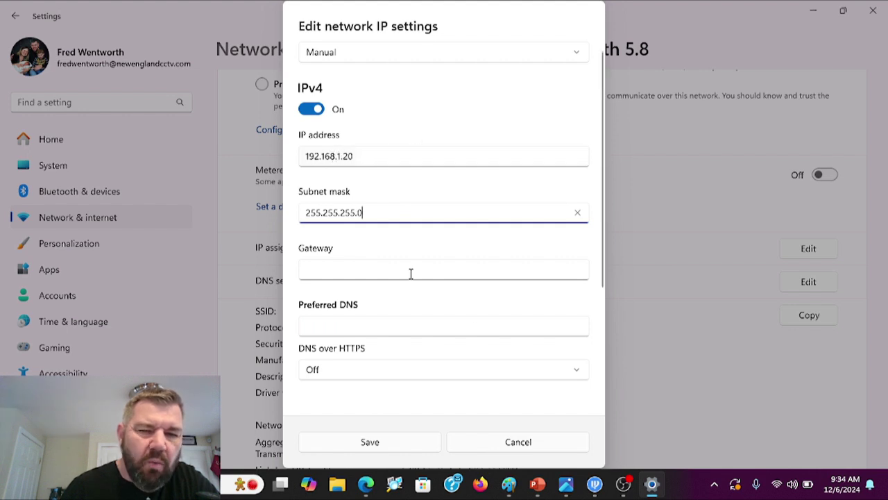
click(371, 442)
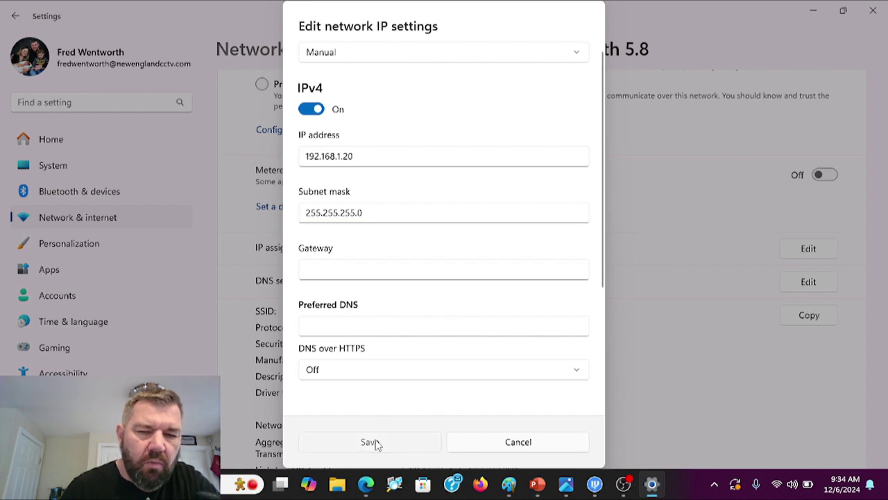
click(366, 483)
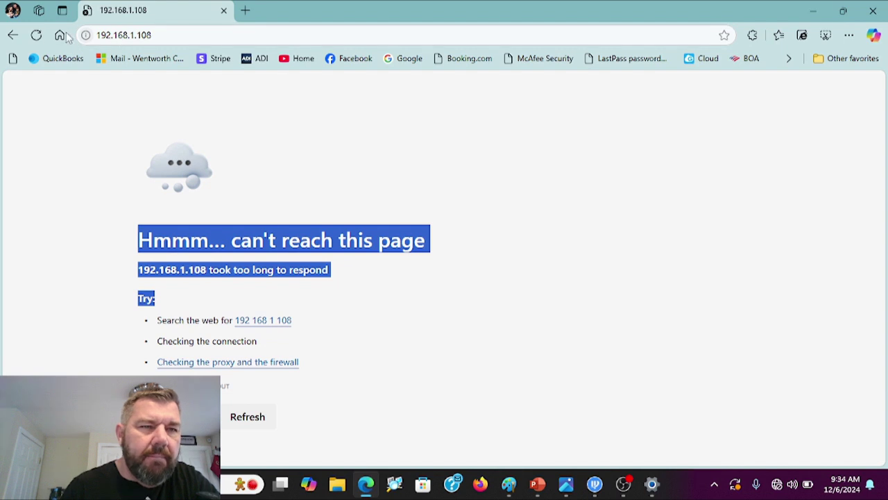
Step: Set the camera region to United States and accept the licence agreement
click(37, 36)
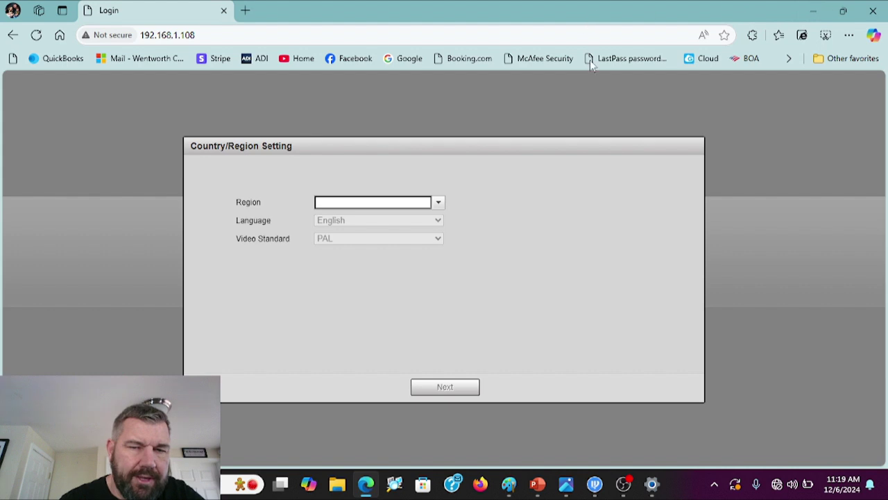
click(423, 203)
click(424, 202)
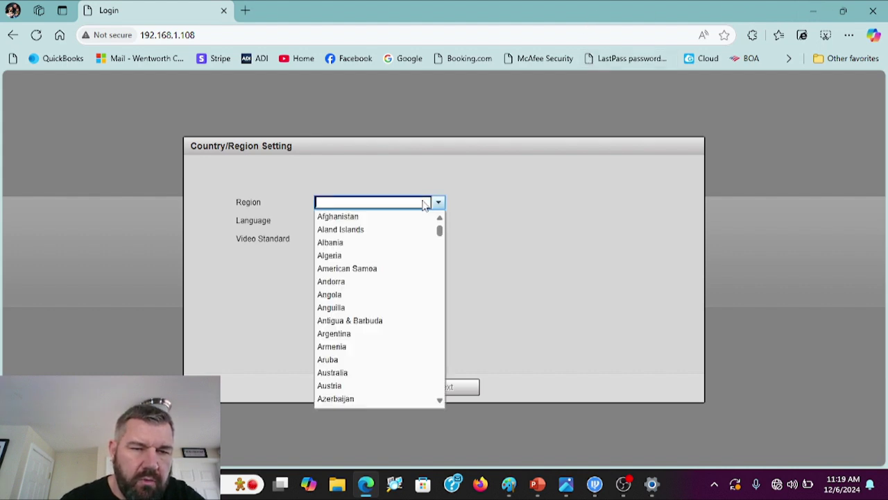
scroll(405, 293, down, 15)
scroll(406, 295, down, 15)
scroll(405, 295, down, 10)
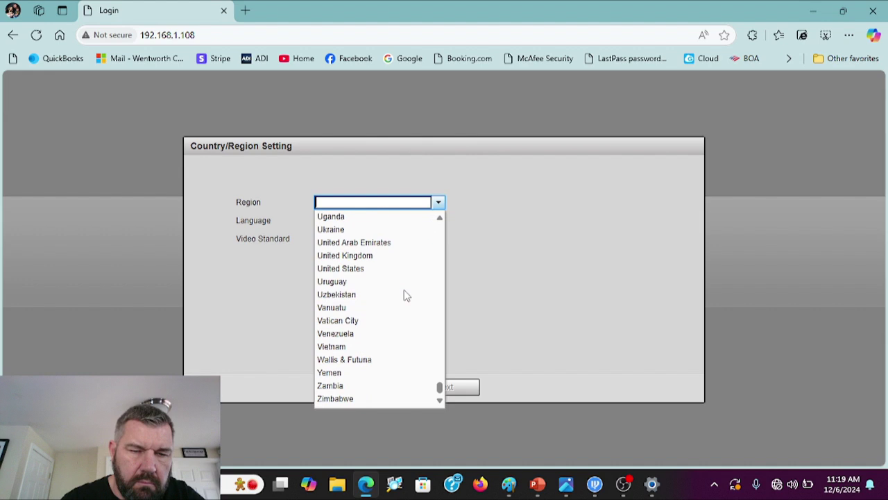
click(350, 268)
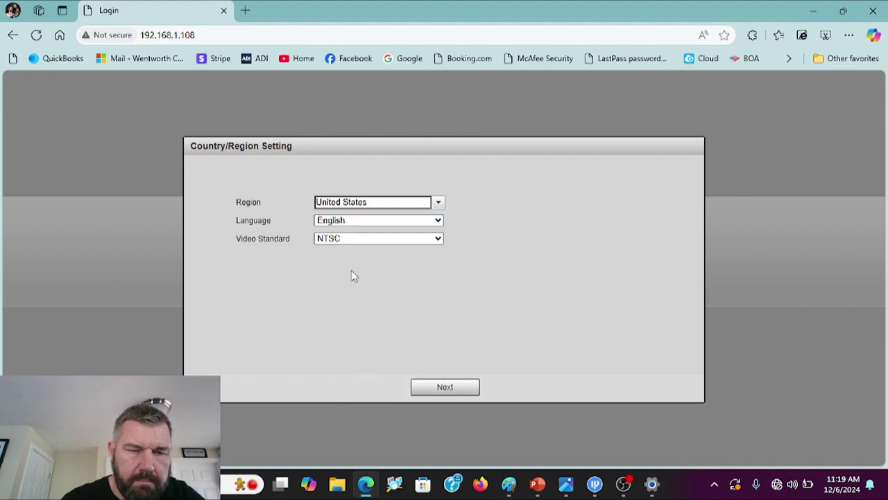
click(434, 389)
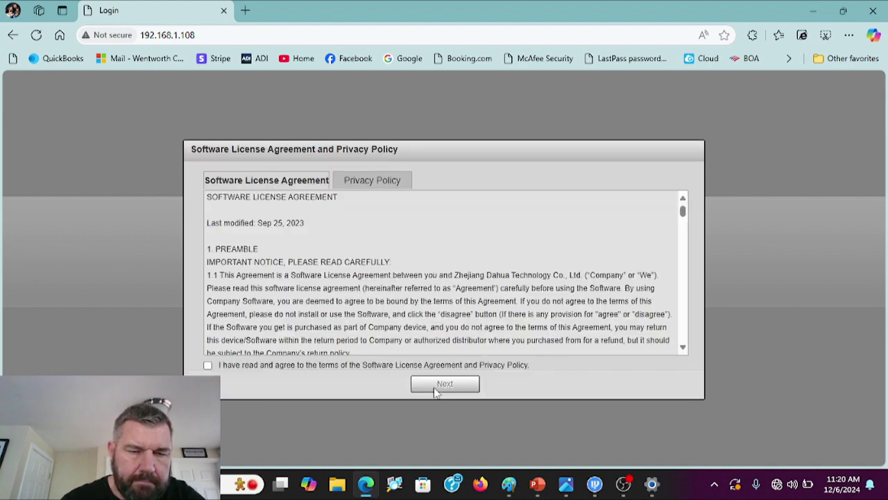
click(208, 365)
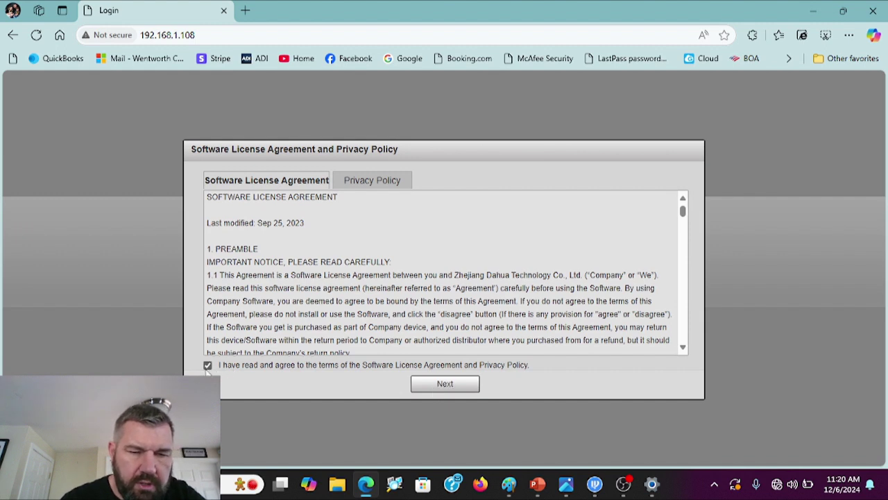
click(433, 387)
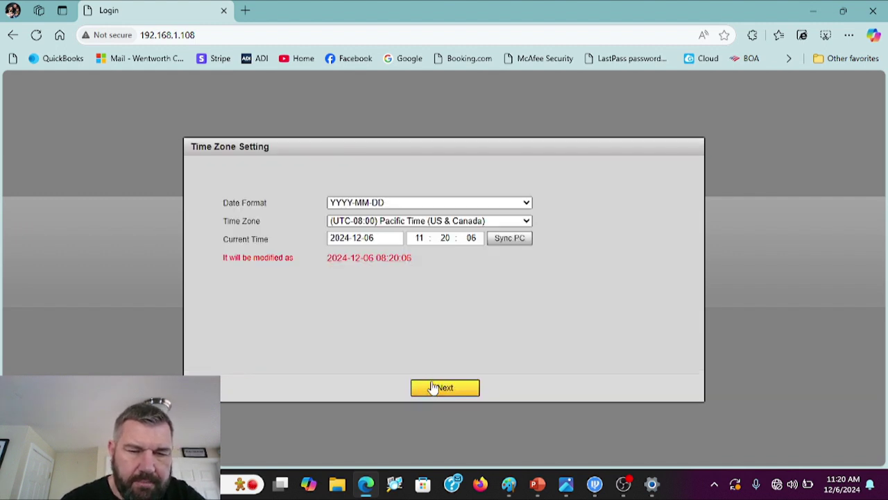
Step: Set the camera time zone to Eastern Time (US & Canada), synced to the PC
click(504, 242)
click(446, 221)
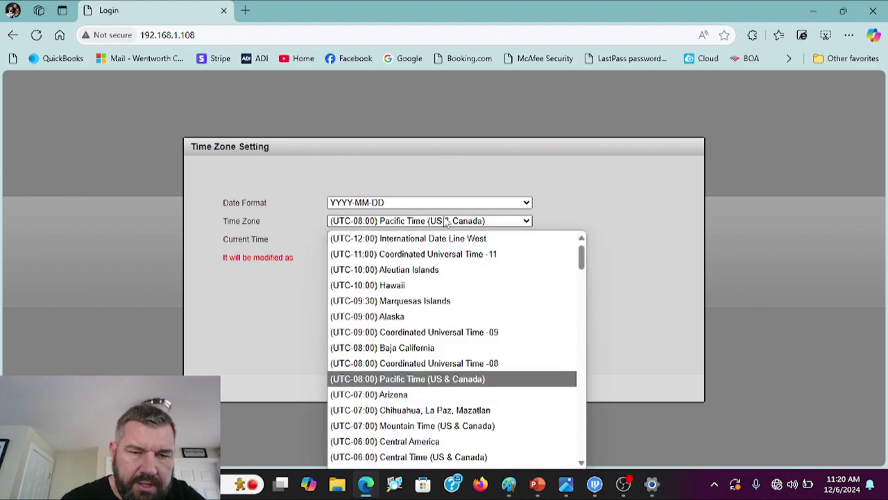
scroll(445, 330, down, 1)
scroll(444, 331, down, 1)
scroll(444, 331, down, 1)
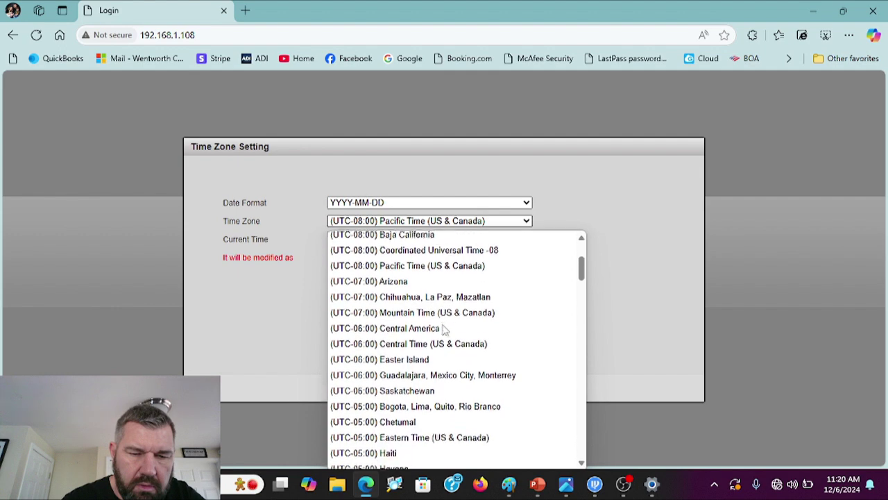
scroll(445, 330, down, 1)
click(438, 398)
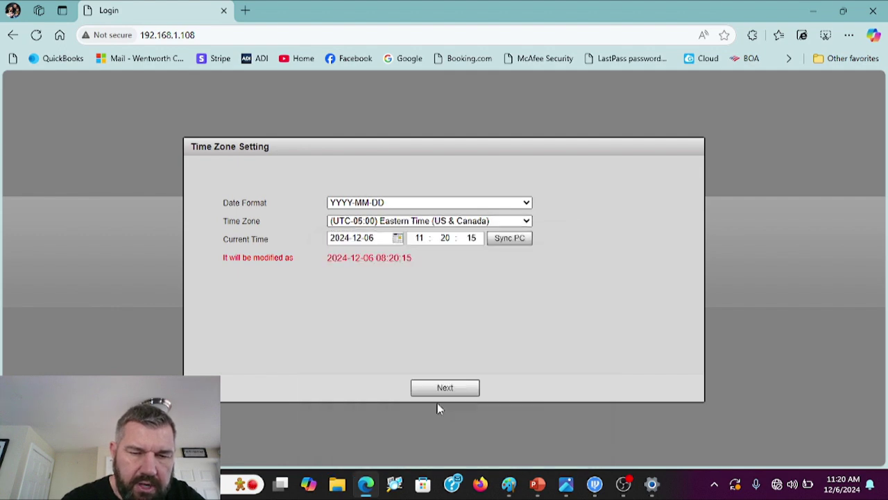
click(506, 241)
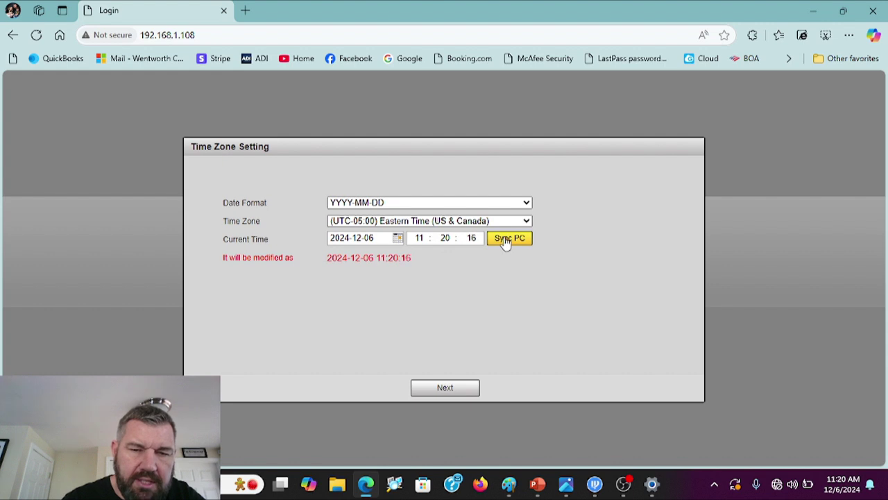
click(447, 392)
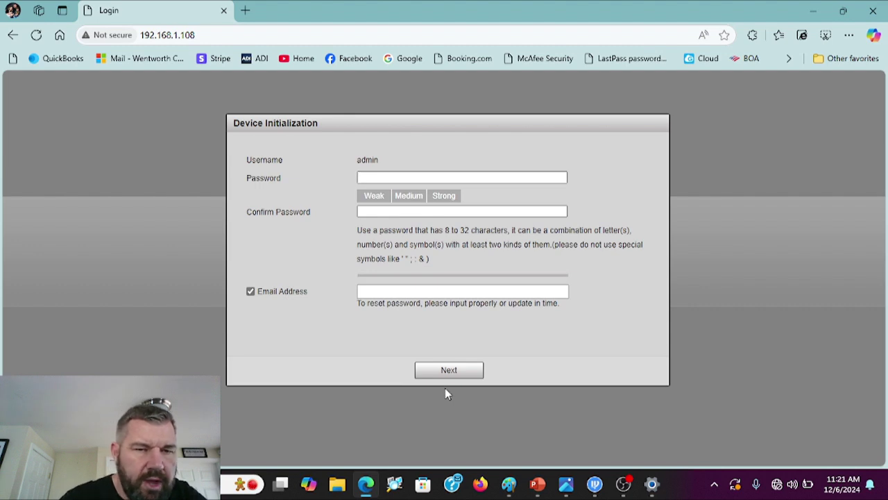
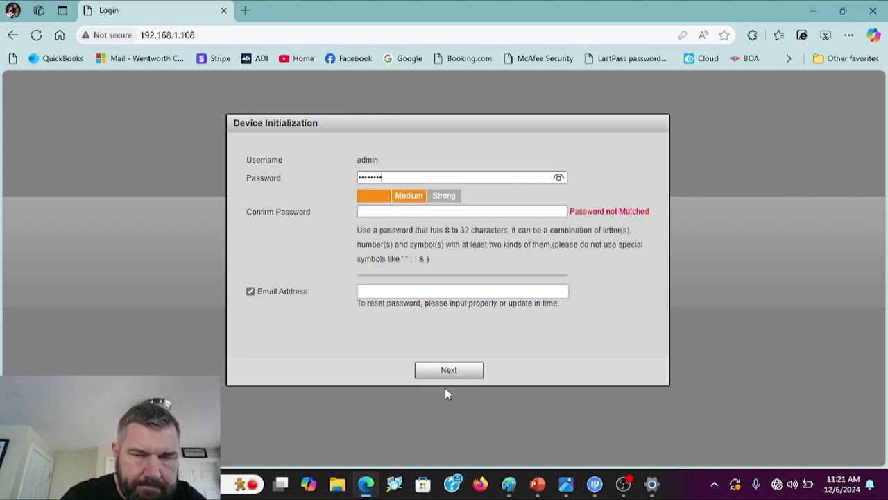
Step: Enter and confirm the admin password, then add the saved recovery email
click(373, 212)
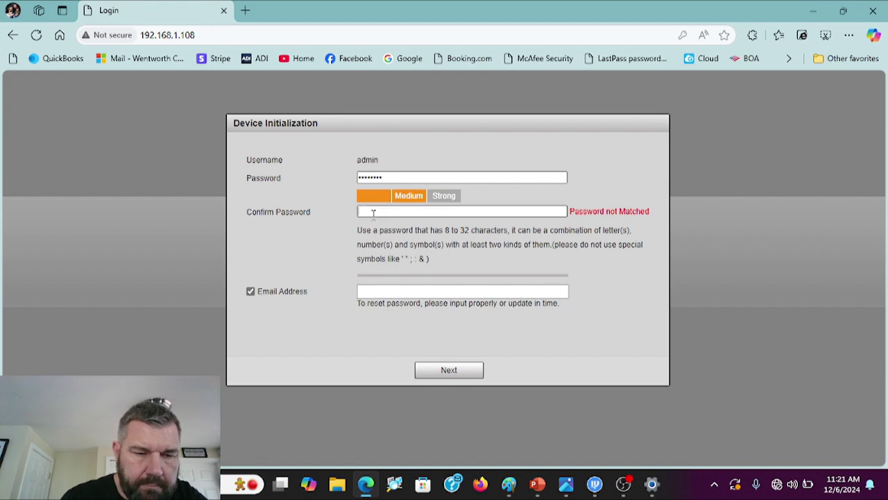
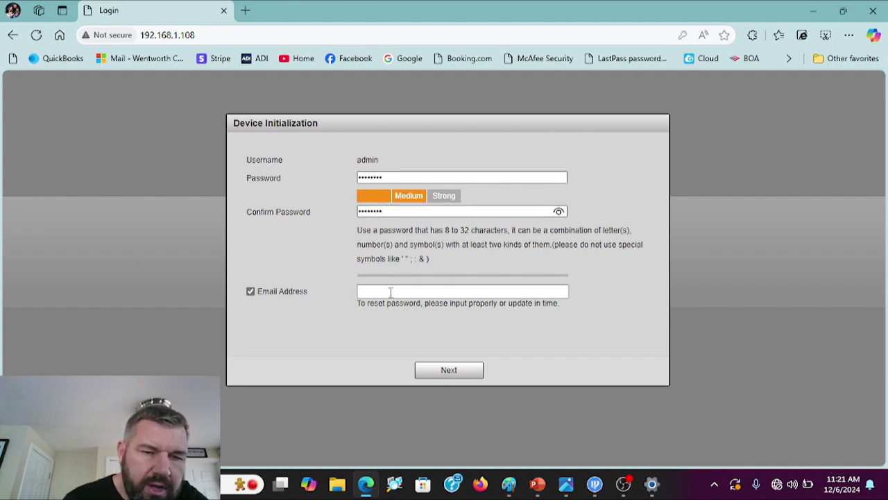
click(390, 292)
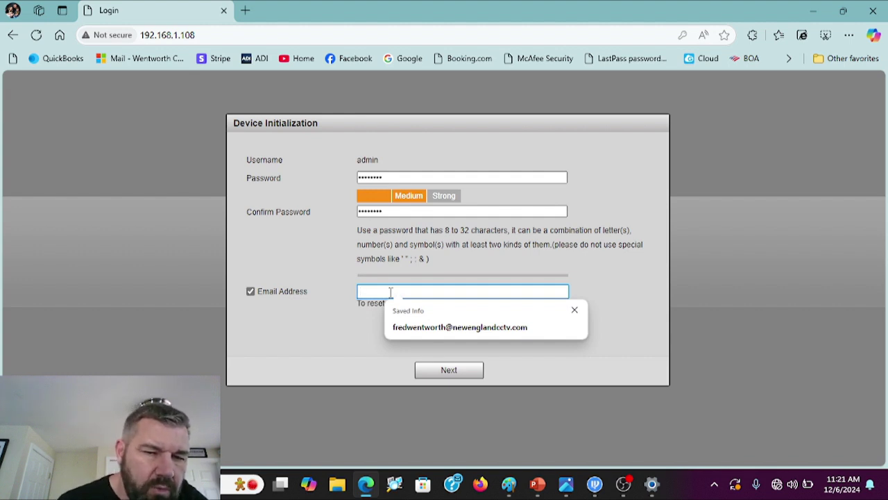
click(454, 328)
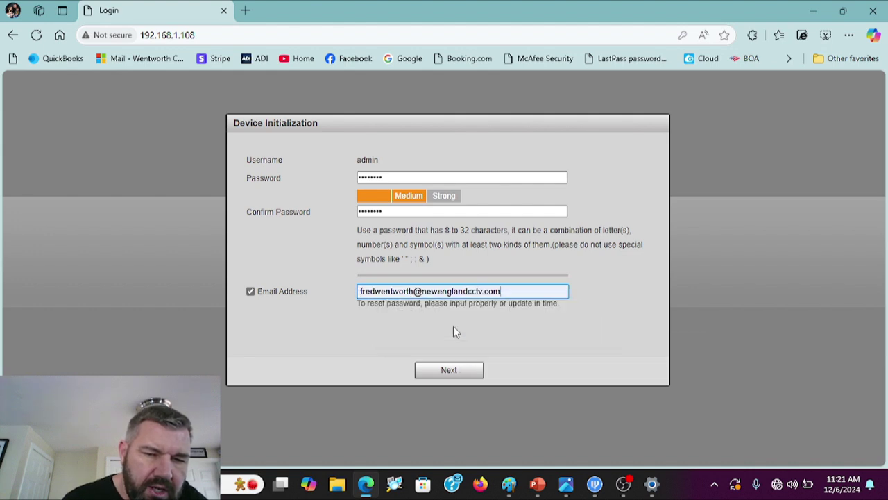
click(463, 373)
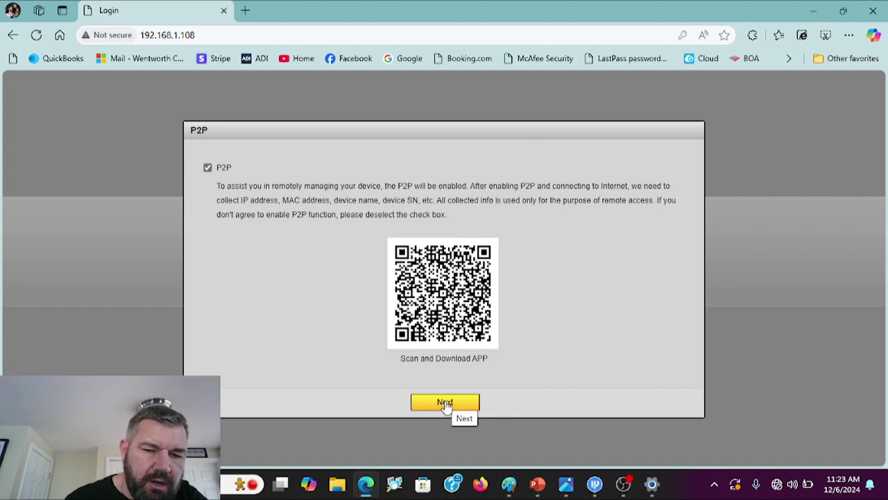
Step: Keep P2P enabled and save automatic online update checks
click(445, 403)
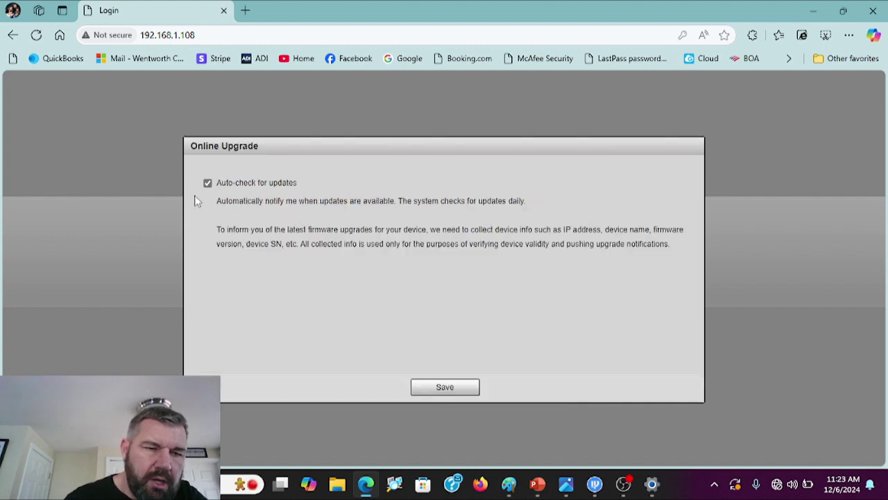
click(454, 392)
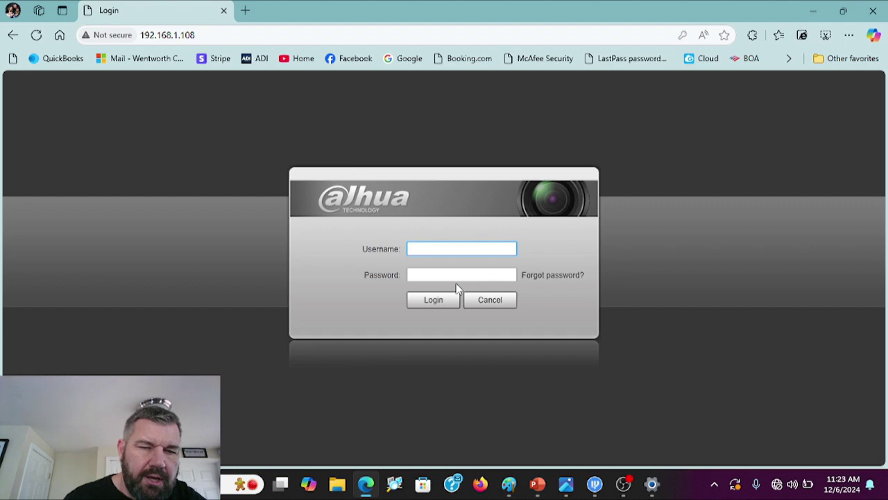
Step: Log in to the camera as admin with the new password to view live video
text(adm)
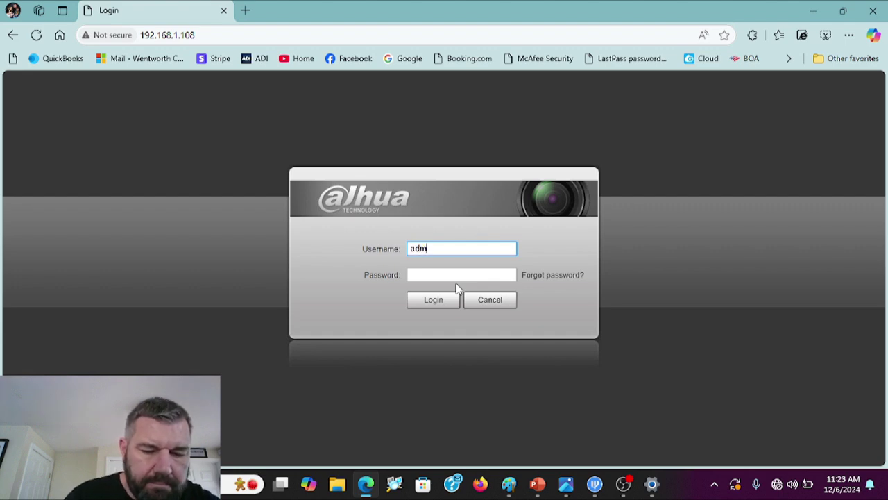
text(in)
click(444, 276)
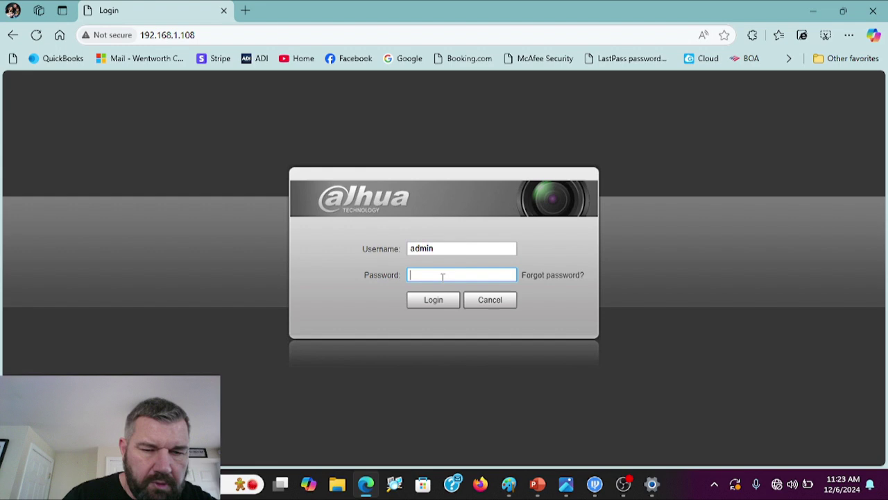
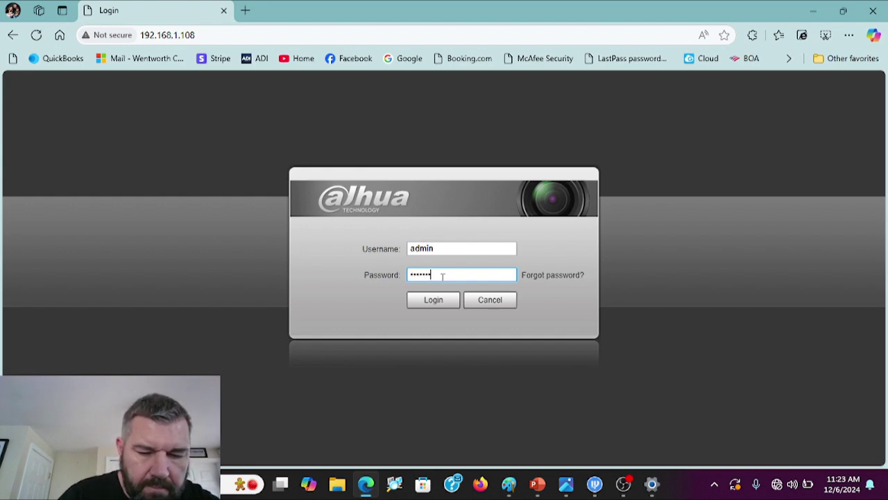
click(445, 305)
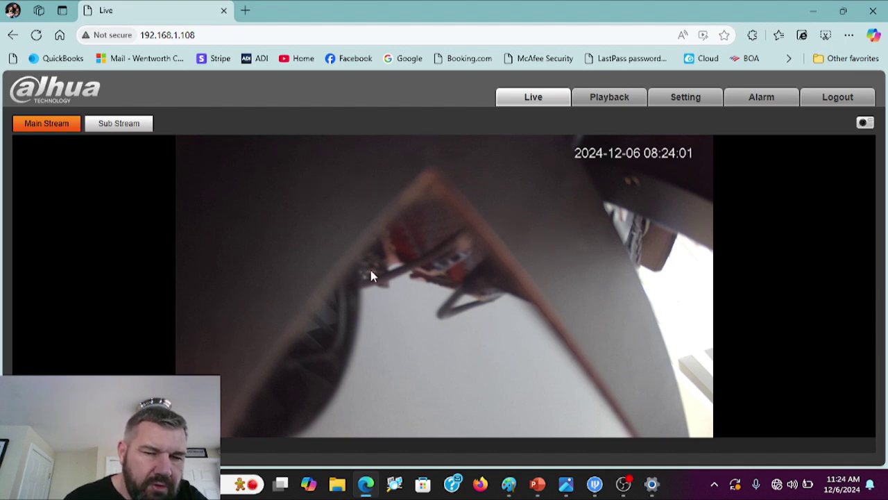
click(691, 102)
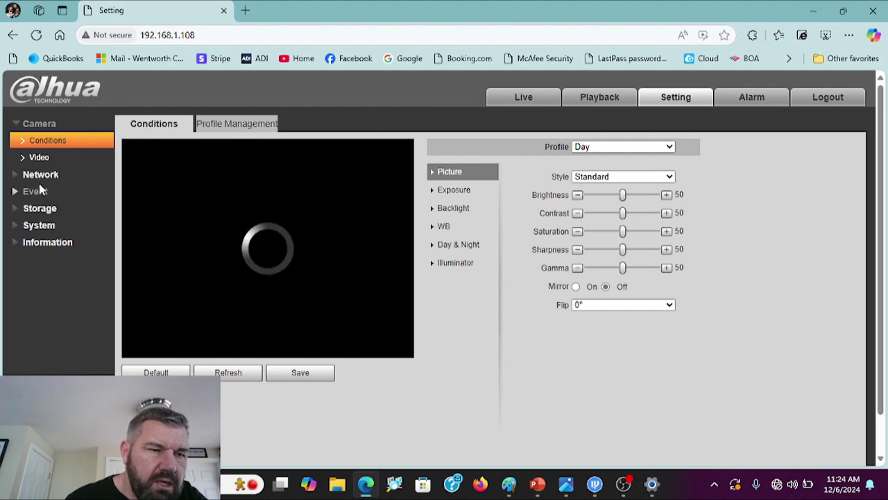
click(40, 174)
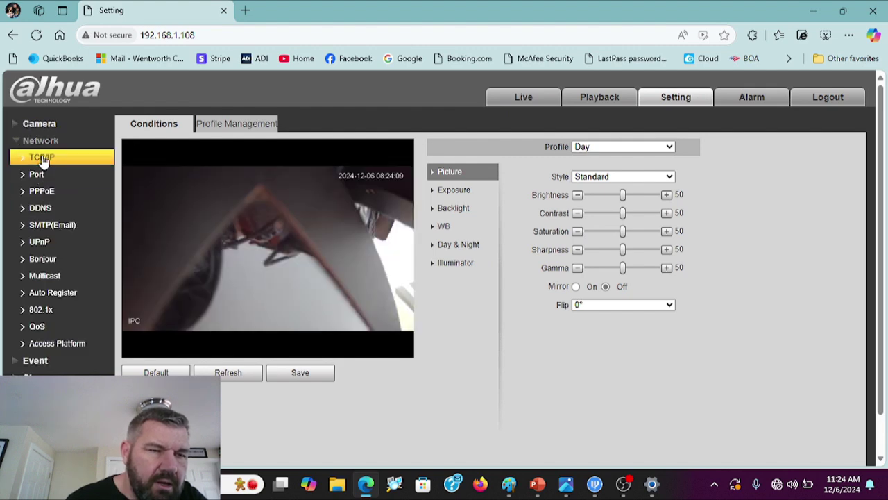
click(72, 161)
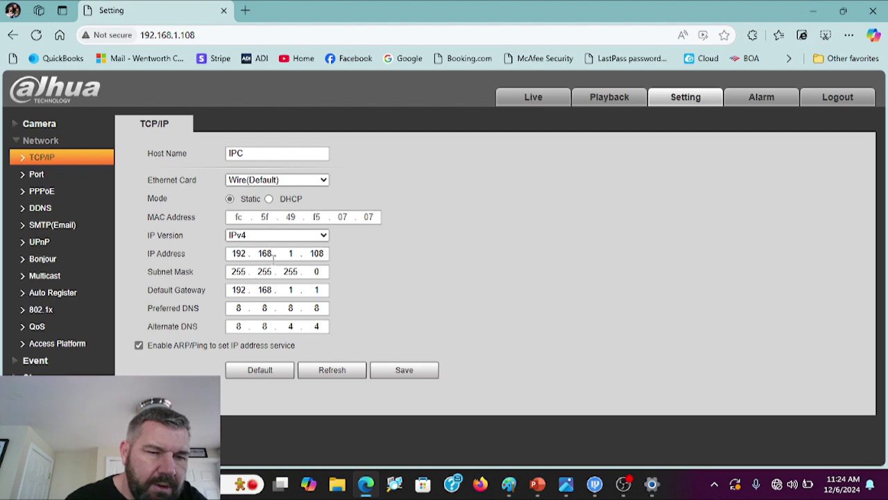
click(269, 199)
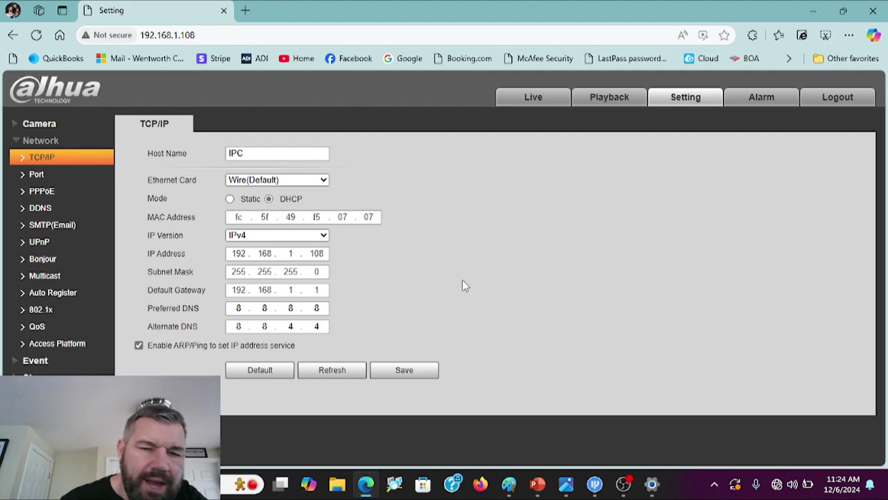
click(419, 373)
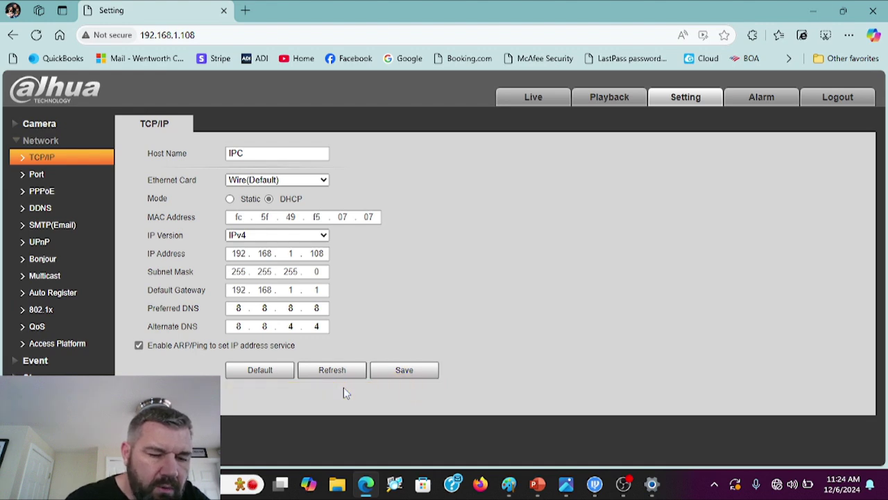
Step: Open the IP assignment editor for the Camp Wentworth 5.8 Wi-Fi network
key(super+x)
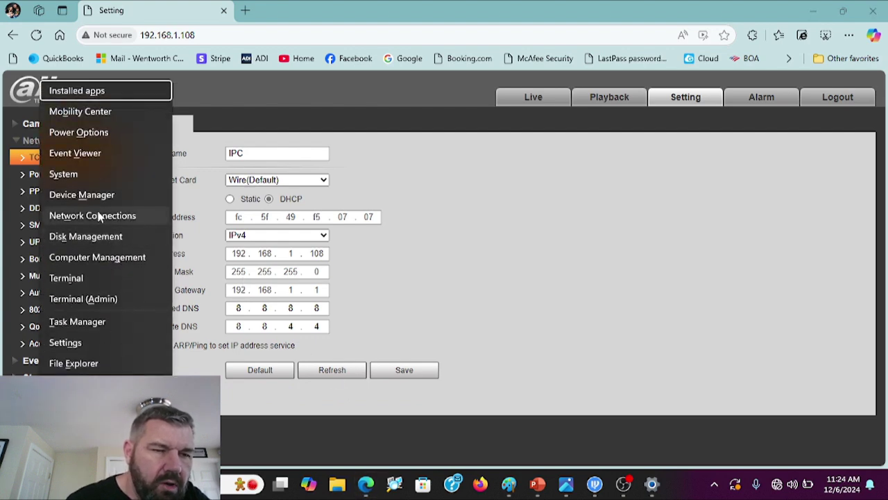
click(121, 215)
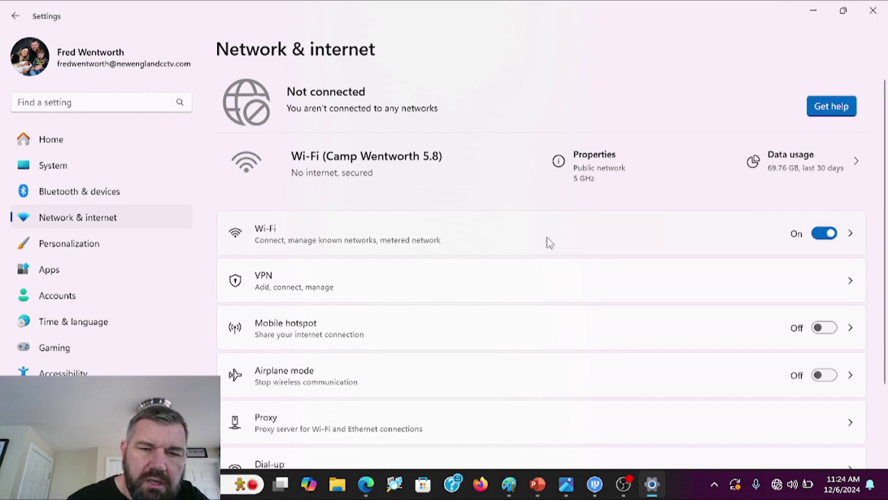
click(579, 251)
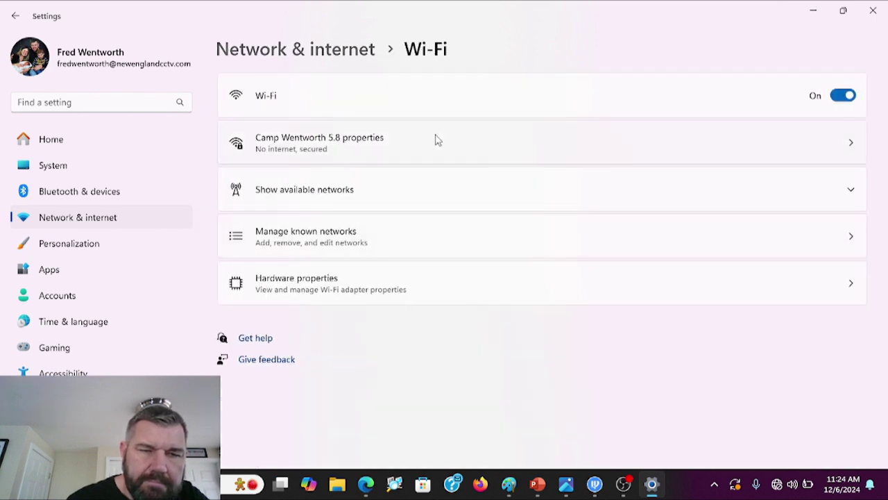
click(408, 143)
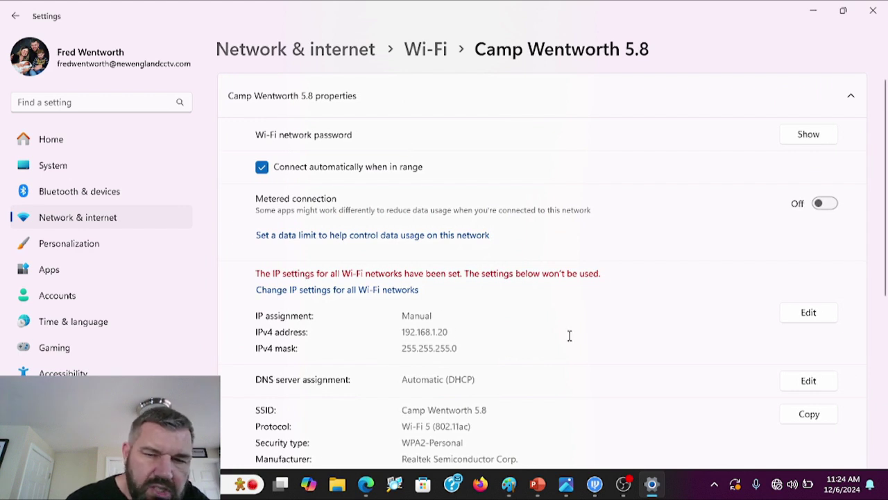
click(808, 312)
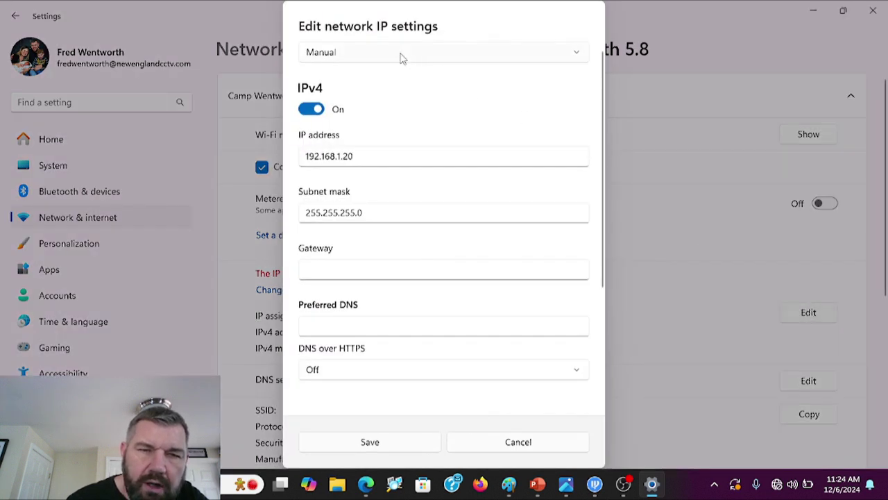
Step: Switch IP assignment to Automatic (DHCP), save, and close Settings
click(350, 60)
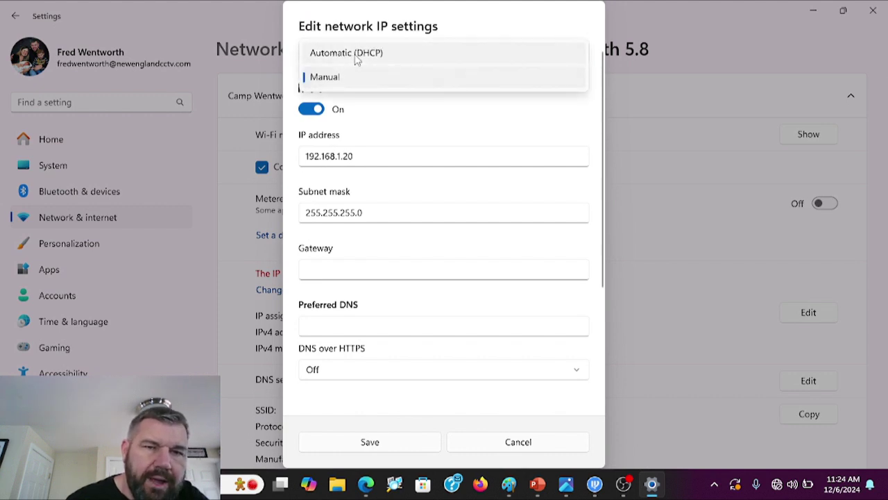
click(355, 55)
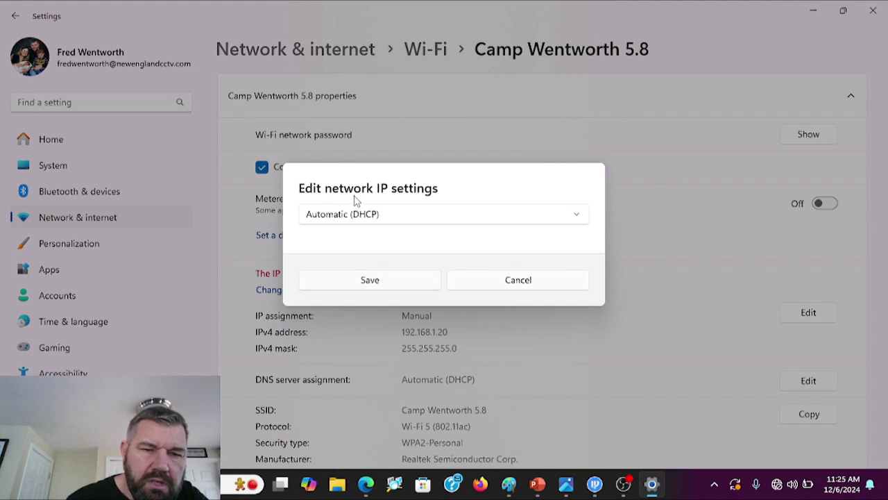
click(381, 275)
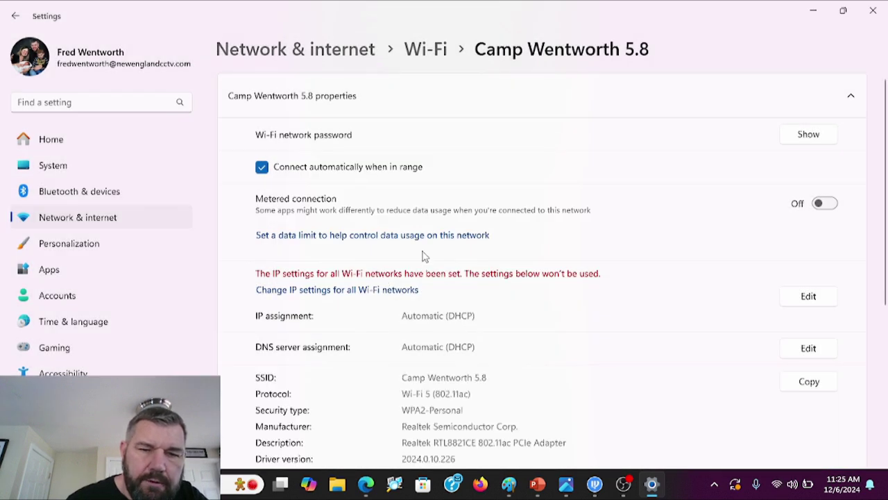
click(886, 14)
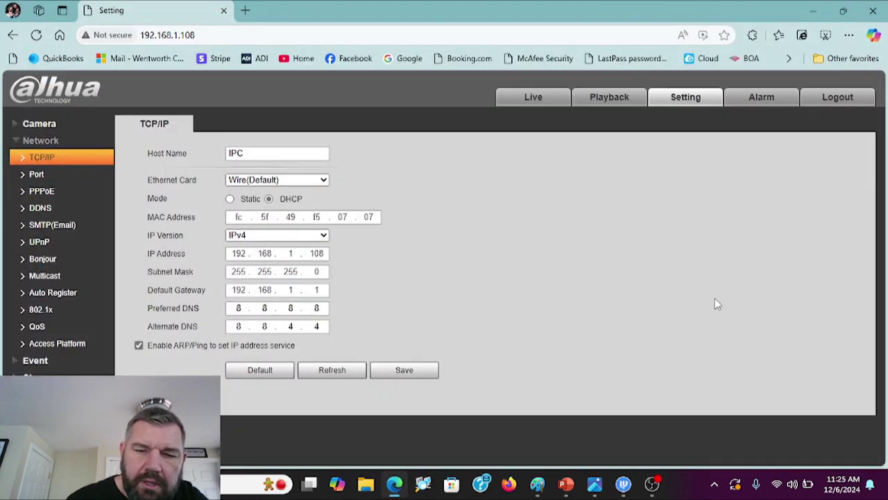
Step: Close the stale Configtool window and search Start for 'conf' to relaunch ConfigTool
click(623, 484)
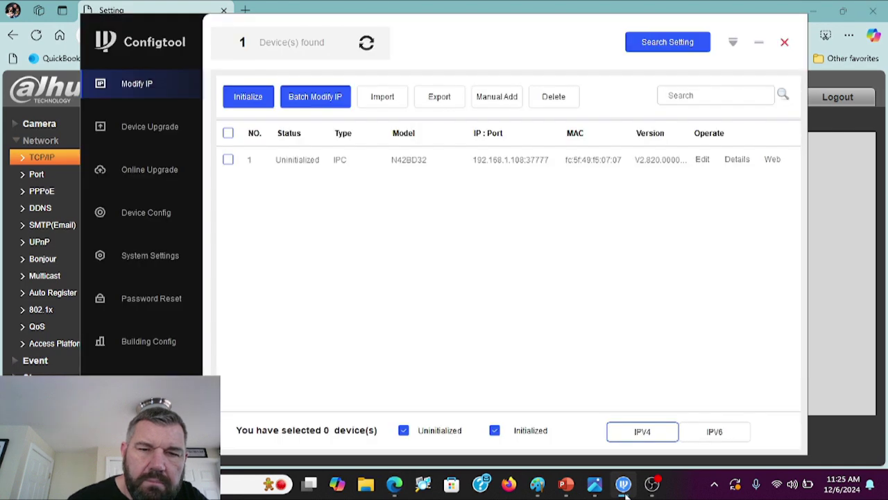
click(785, 40)
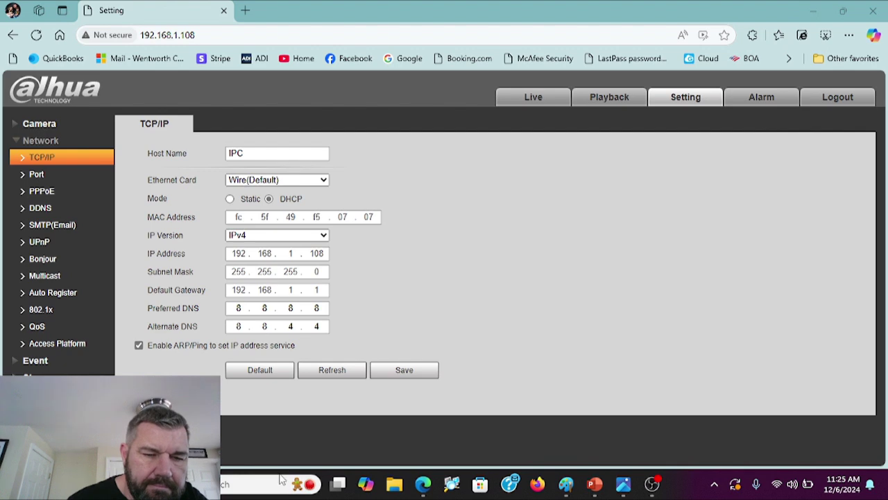
click(257, 484)
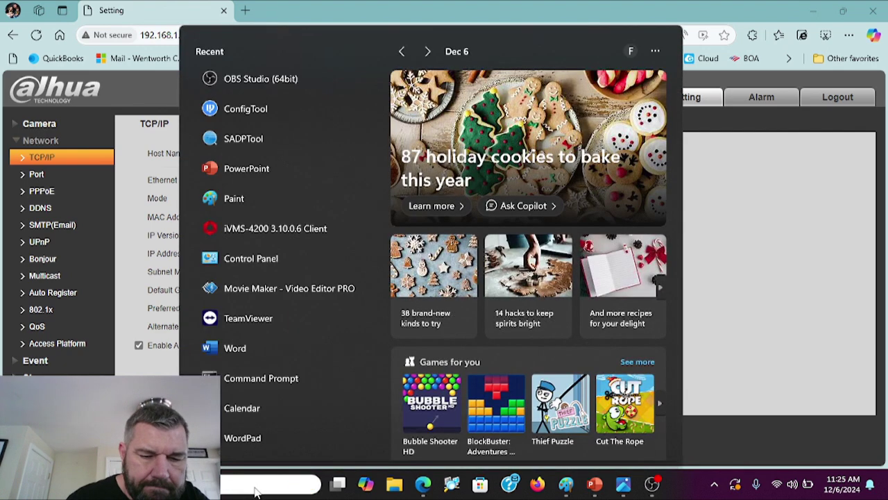
text(conf)
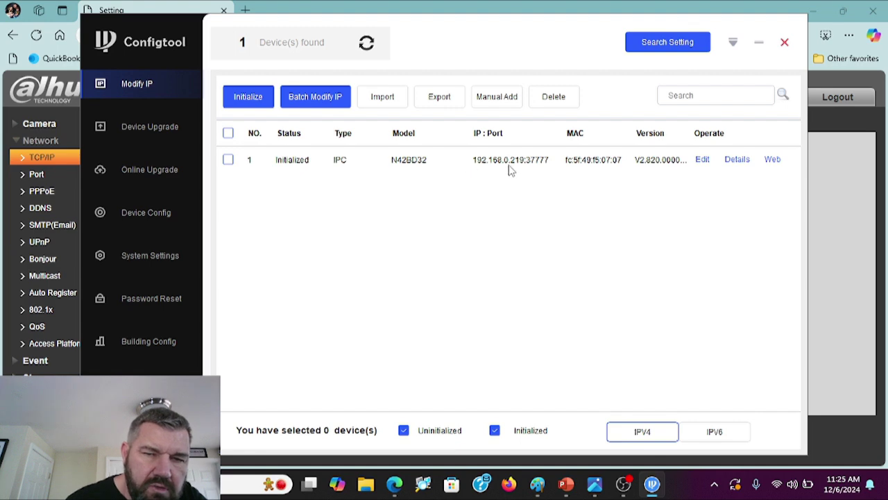
Step: Point Edge at the camera's new address 192.168.0.219 instead of 192.168.1.108
mouse_move(394, 484)
click(378, 447)
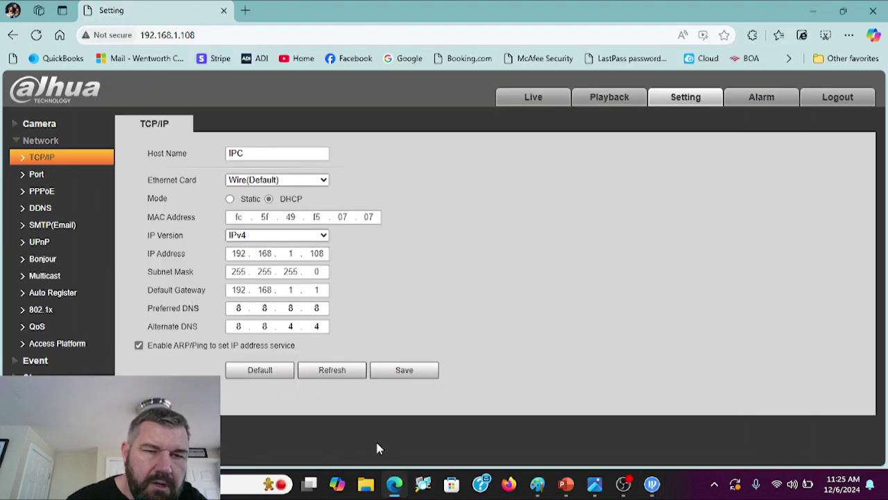
click(208, 33)
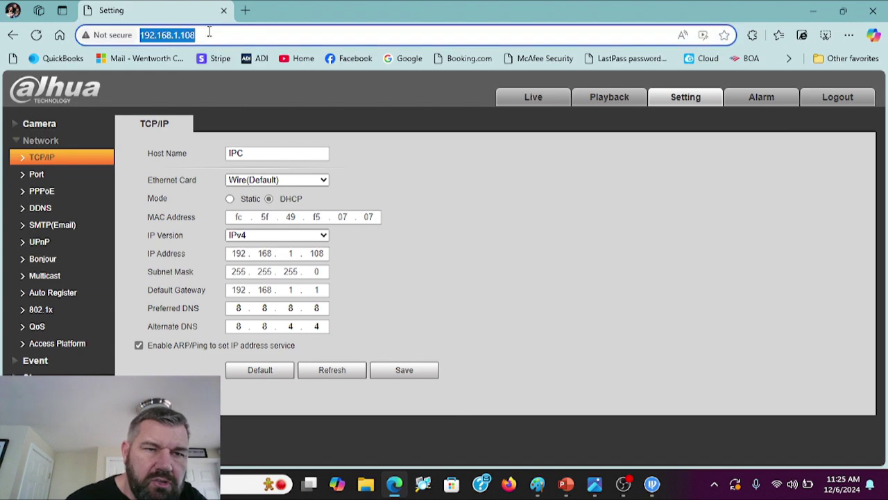
click(209, 32)
key(BackSpace)
key(BackSpace)
key(BackSpace)
key(BackSpace)
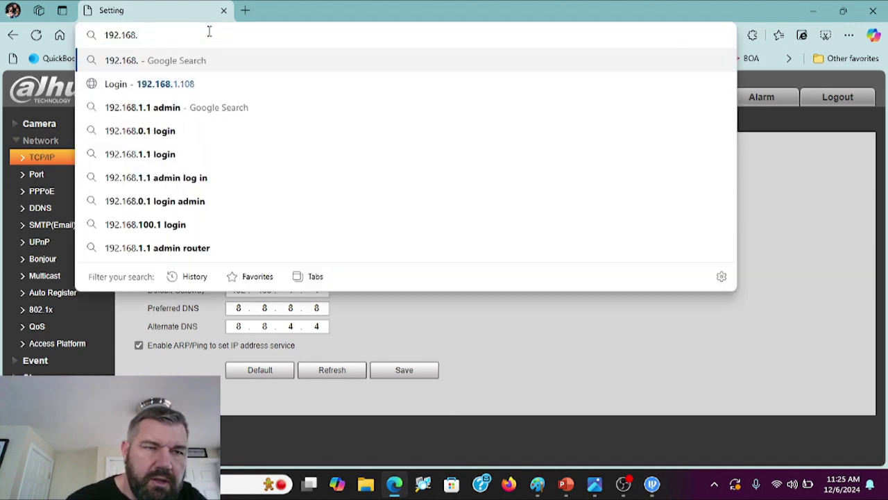
text(0.21)
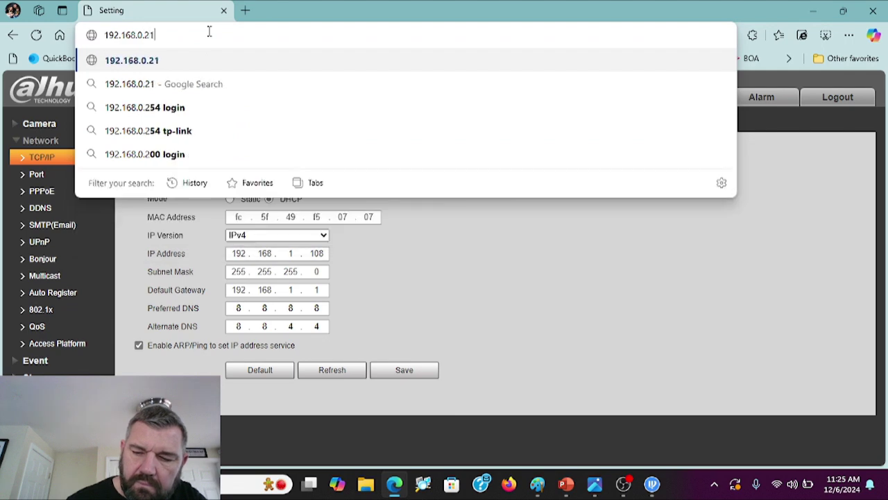
text(9)
key(Return)
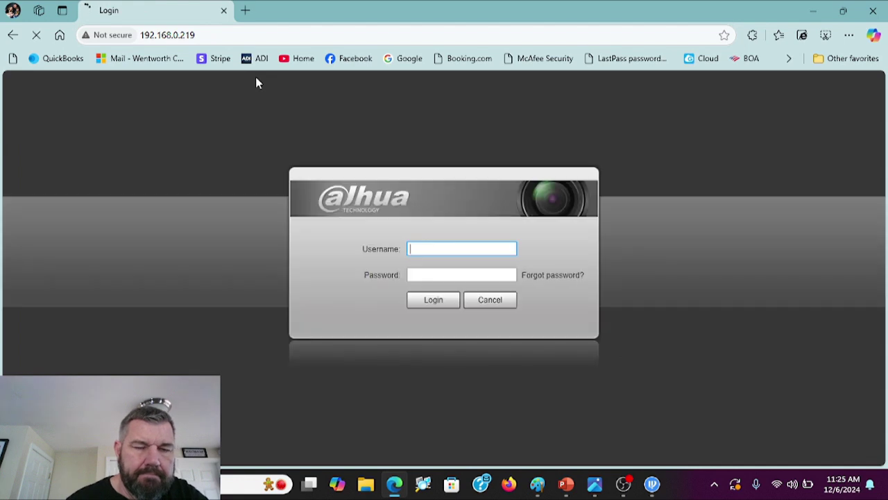
Step: Log in to the camera as admin with its password
text(ad)
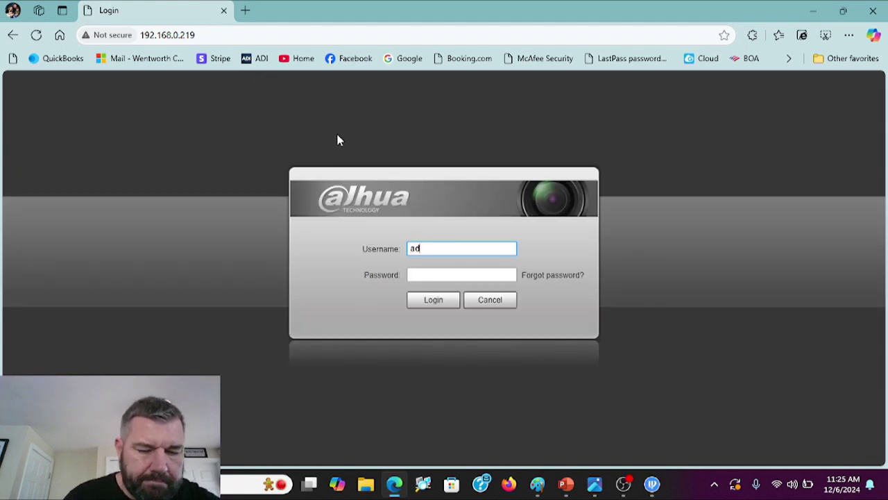
text(min)
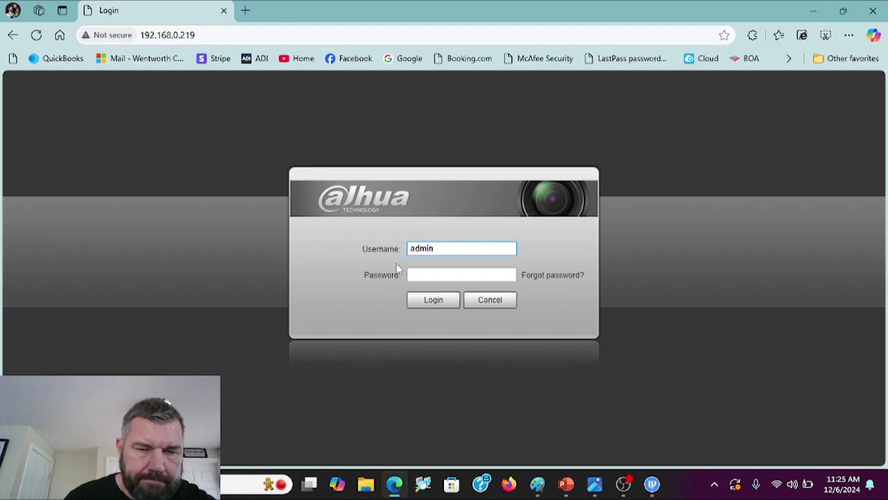
click(418, 274)
text(*)
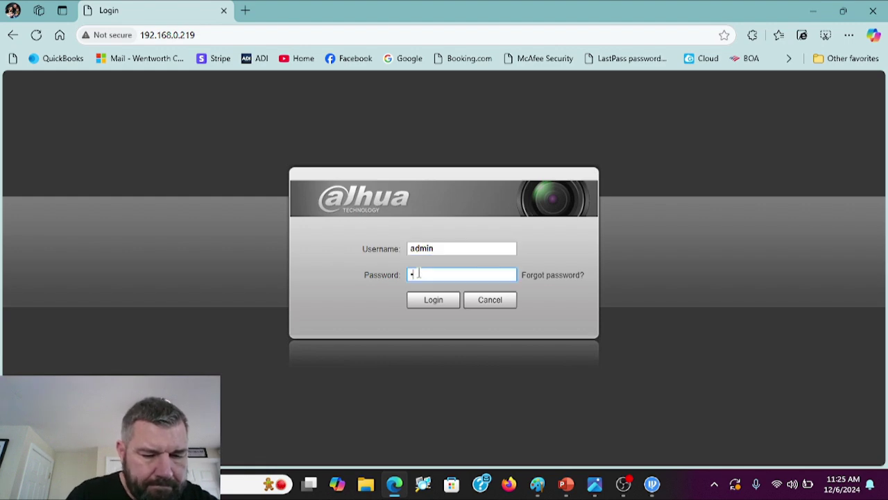
text(*****)
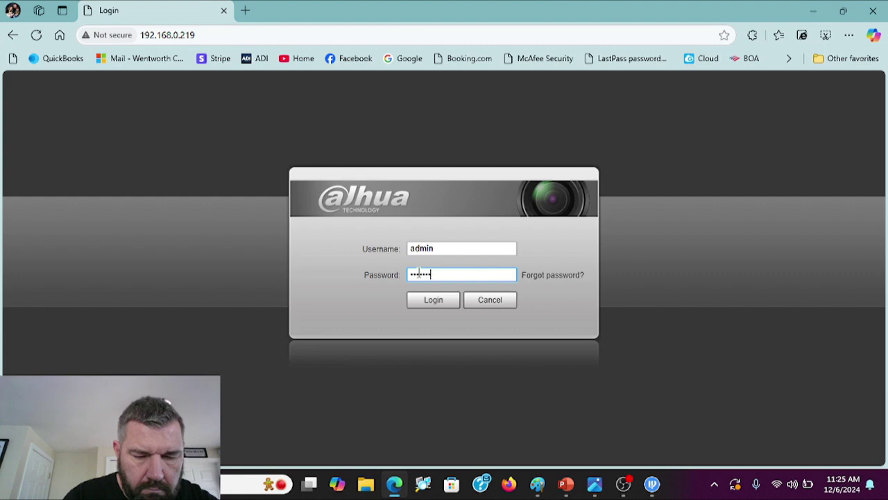
text(**)
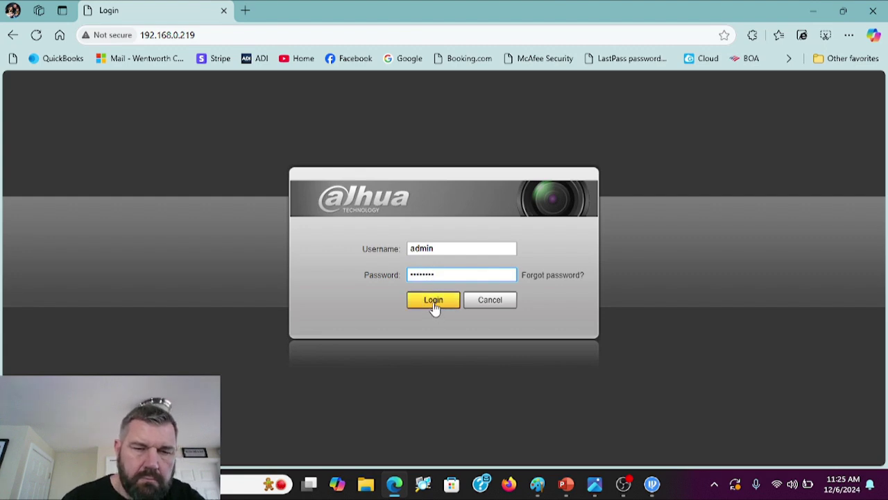
click(435, 309)
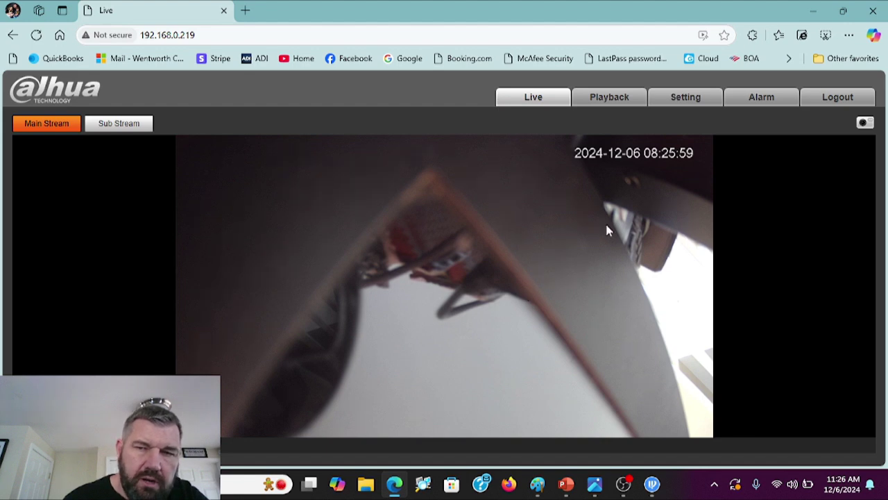
Step: Check the Network > Access Platform P2P tab shows P2P enabled and Online
click(684, 97)
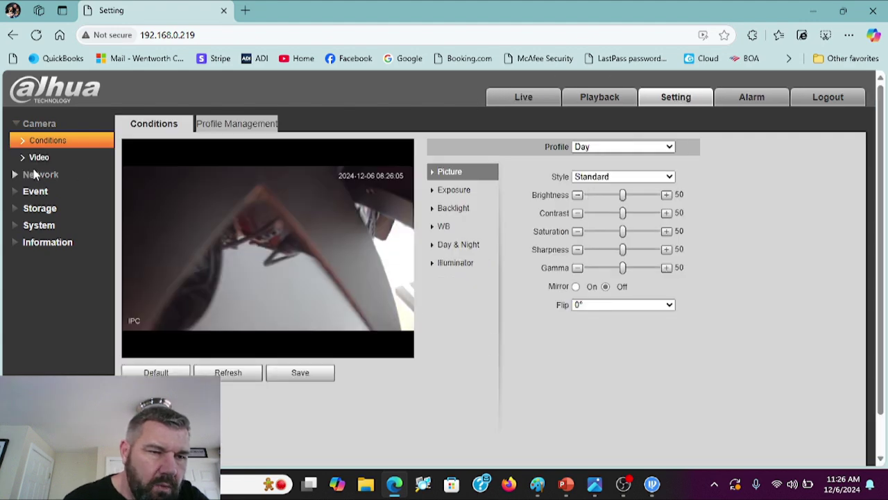
click(36, 174)
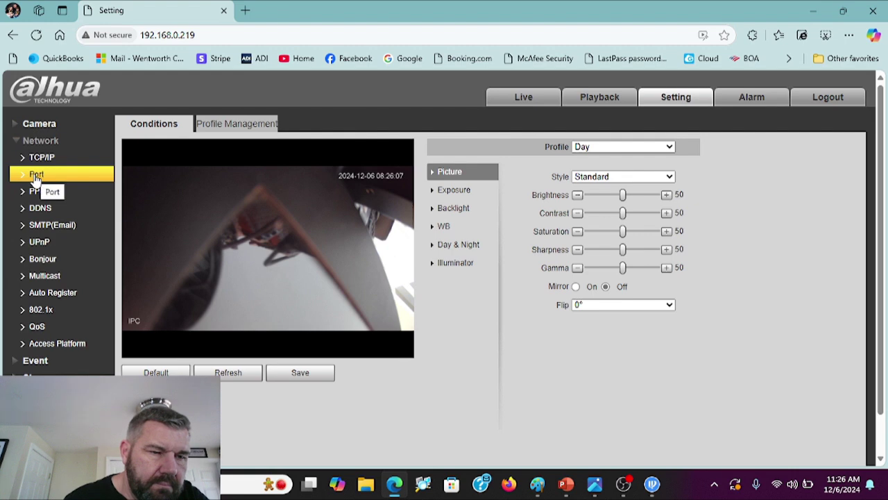
click(57, 345)
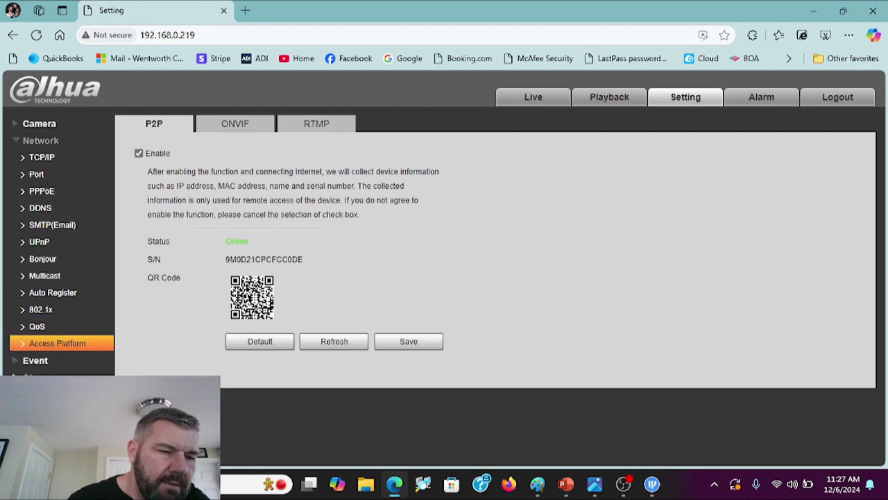
click(40, 377)
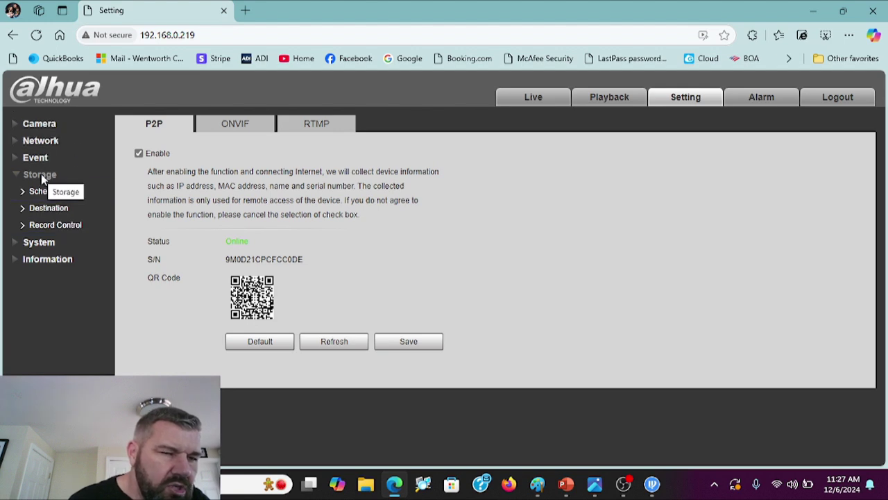
Step: View the Storage Destination Local tab, which reports No SD Card
click(50, 211)
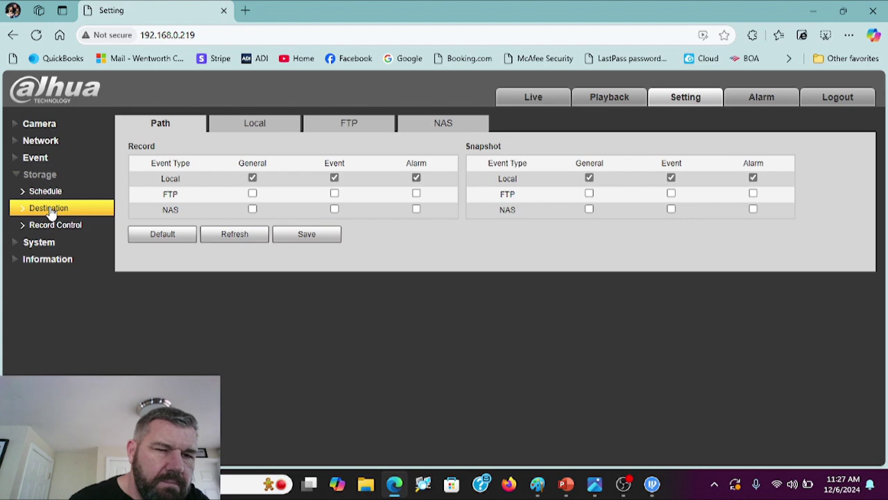
click(274, 127)
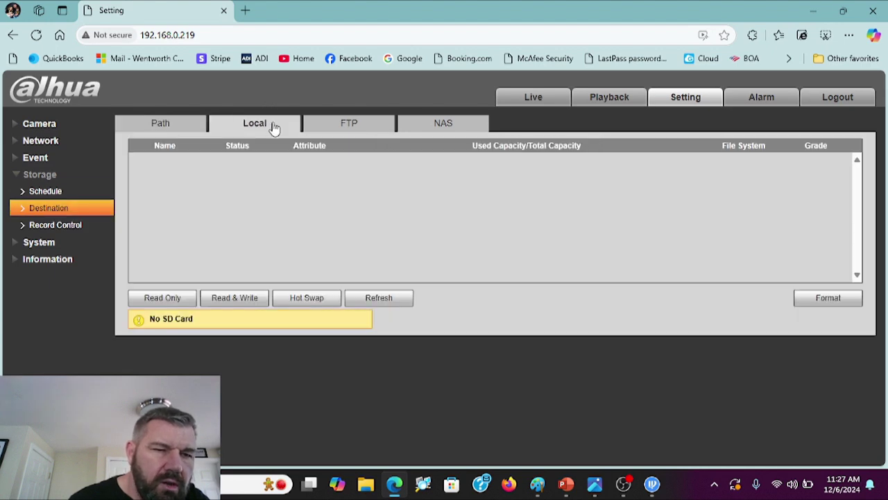